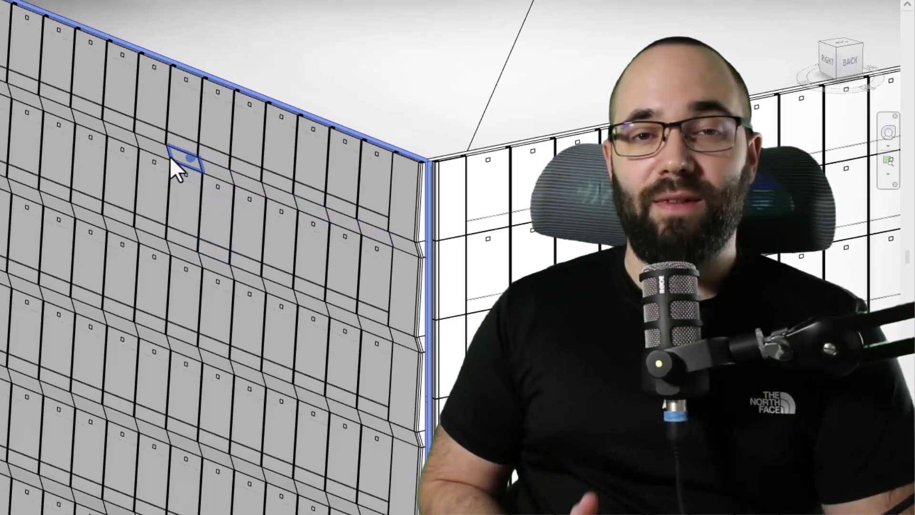
scroll(374, 259, "down", 10)
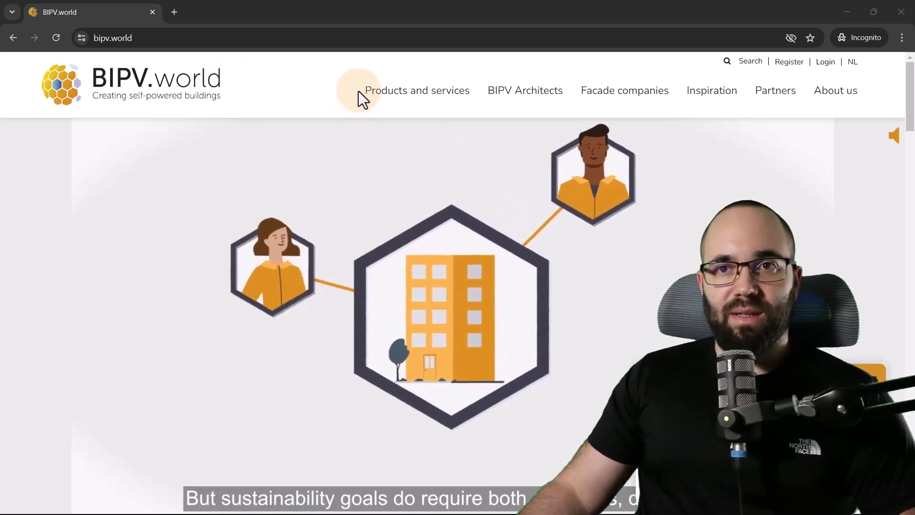
Look through the BIPV.world homepage down to the section on creating self-powered buildings and return to its start
mouse_move(401, 103)
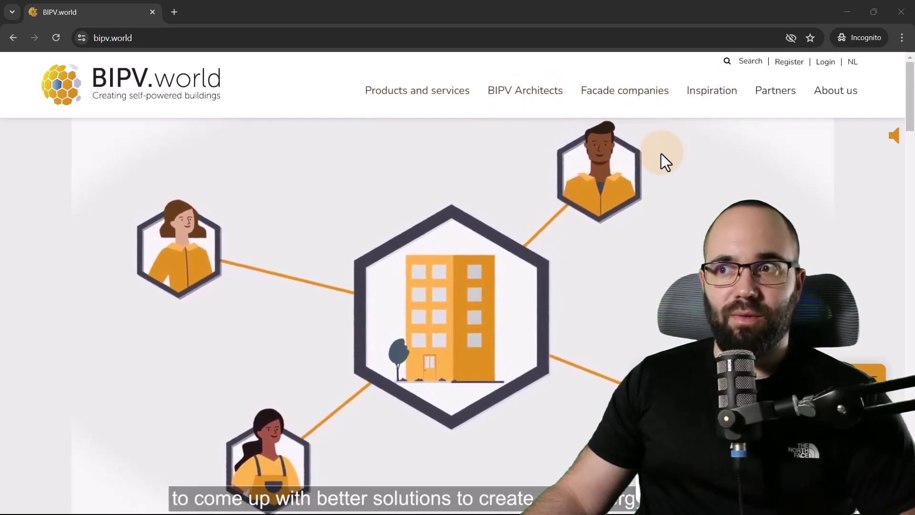
scroll(522, 175, "down", 15)
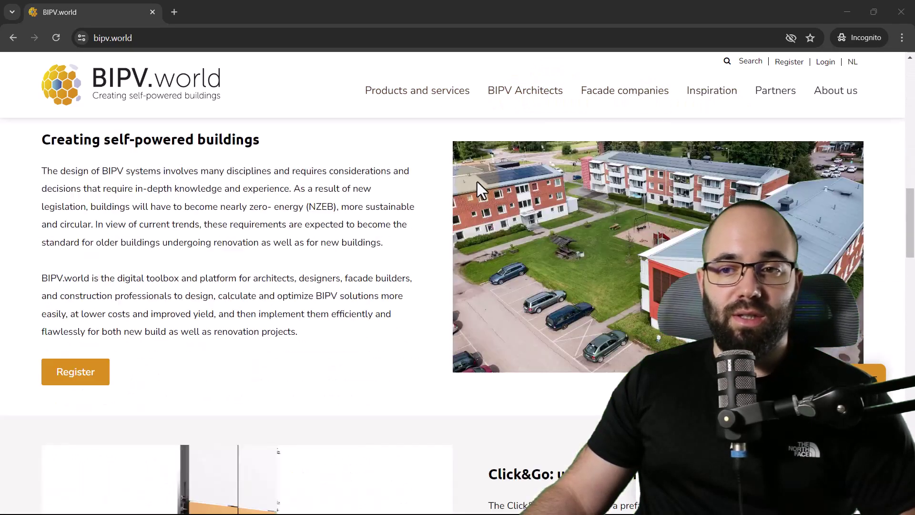
scroll(405, 262, "down", 10)
scroll(392, 259, "up", 11)
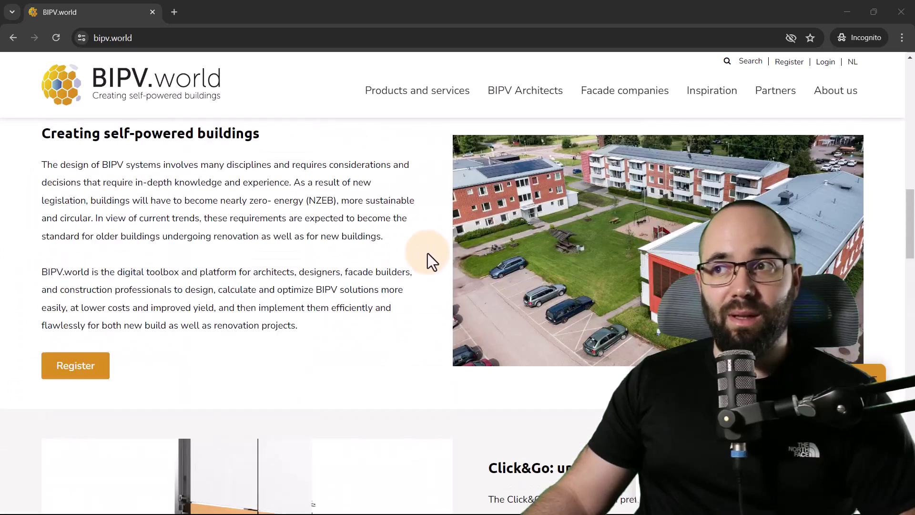
scroll(428, 253, "up", 15)
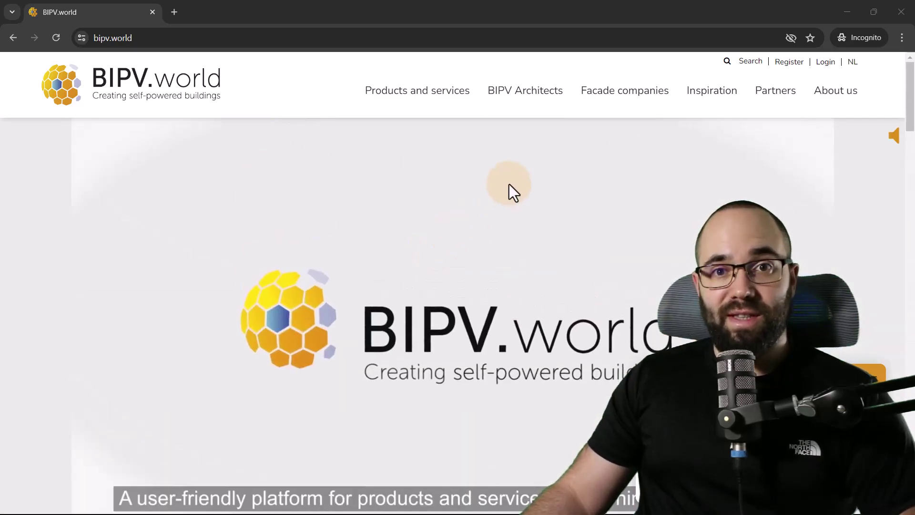
Open the BIPV.world account registration page and review its form fields, terms agreement and newsletter option
left_click(789, 63)
scroll(497, 254, "down", 4)
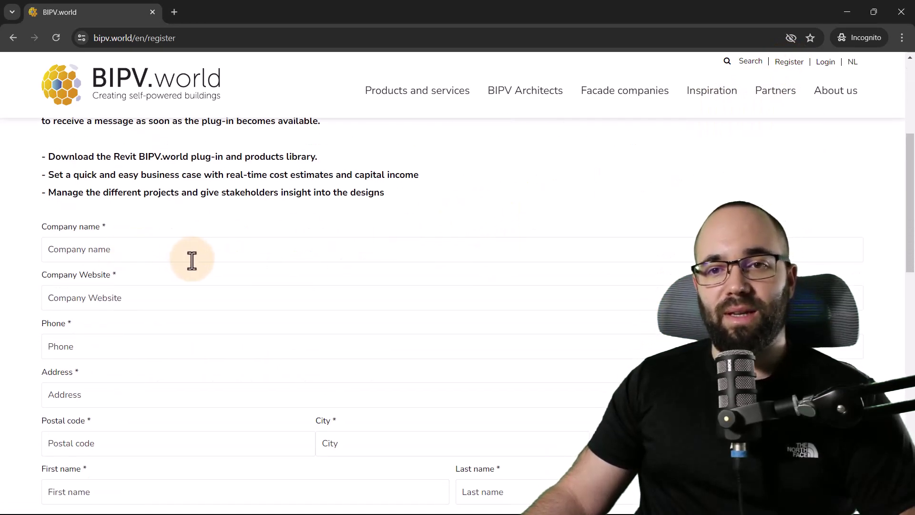
scroll(229, 277, "down", 3)
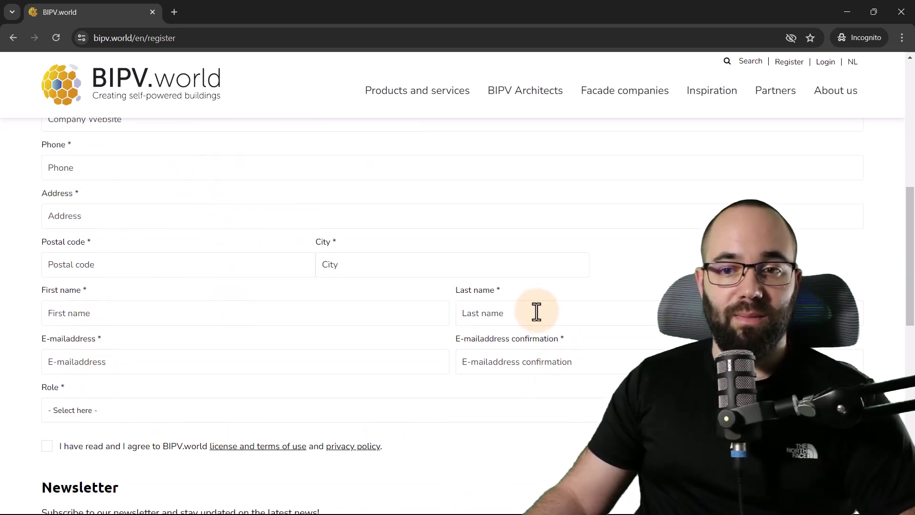
scroll(434, 294, "down", 4)
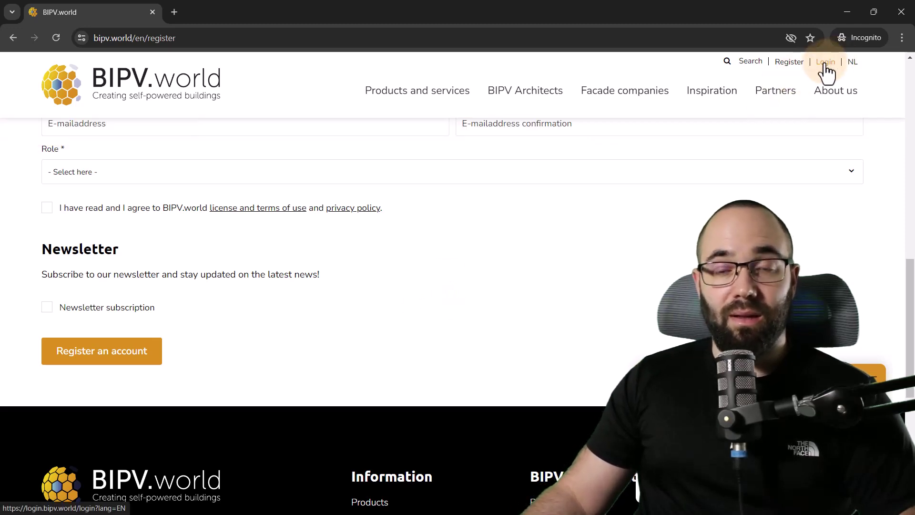
left_click(905, 19)
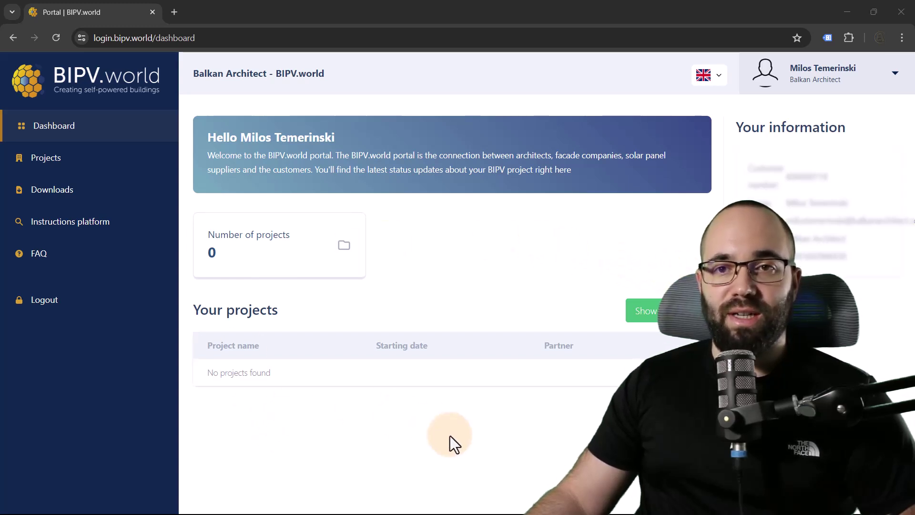
Start a new portal project with internal number BA01.24, project name Warehouse and short description "Facade renovation"
left_click(82, 165)
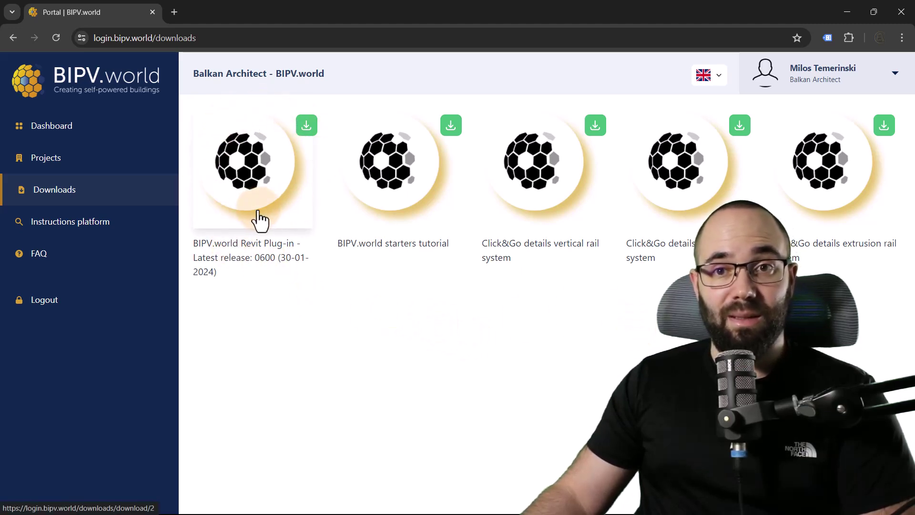
left_click(85, 158)
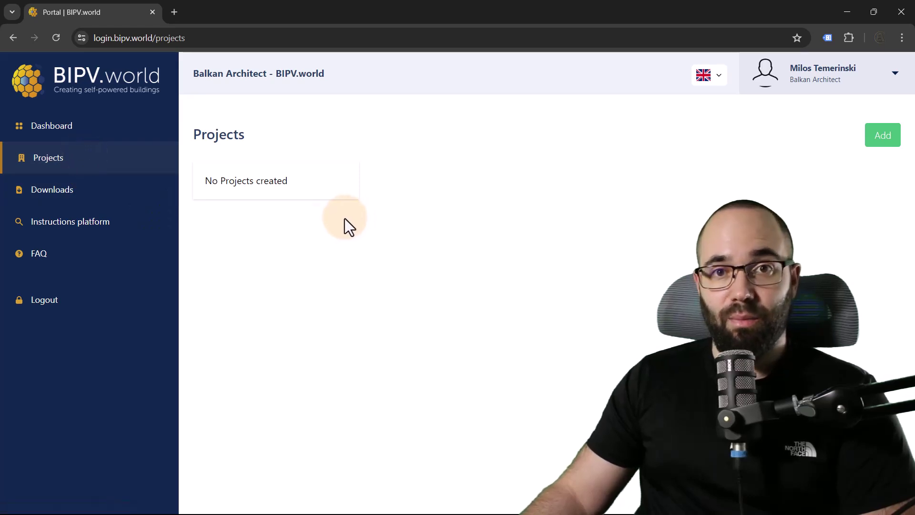
left_click(882, 139)
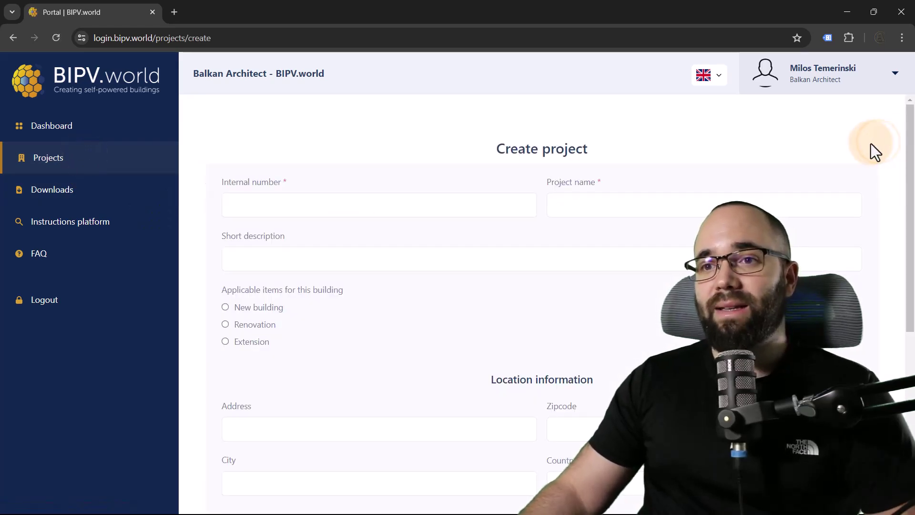
left_click(420, 205)
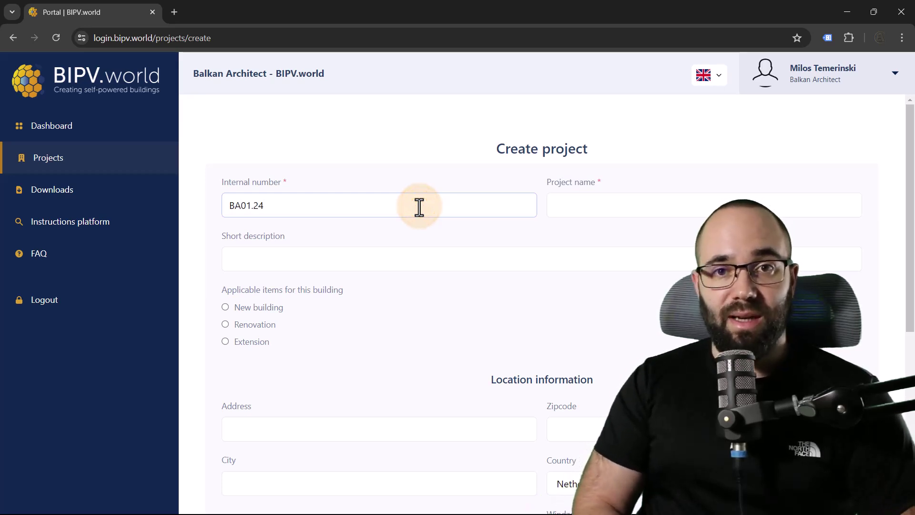
type("BA01.24")
left_click(576, 211)
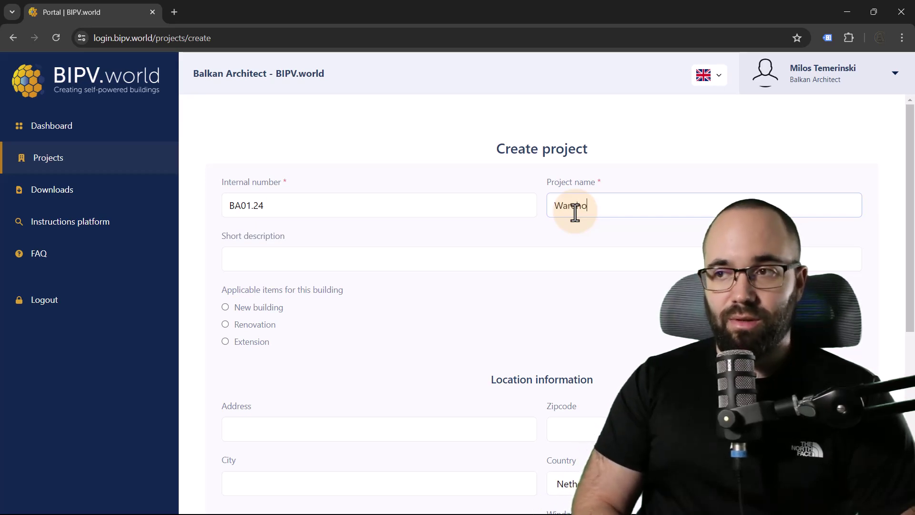
type("Warehouse")
left_click(332, 265)
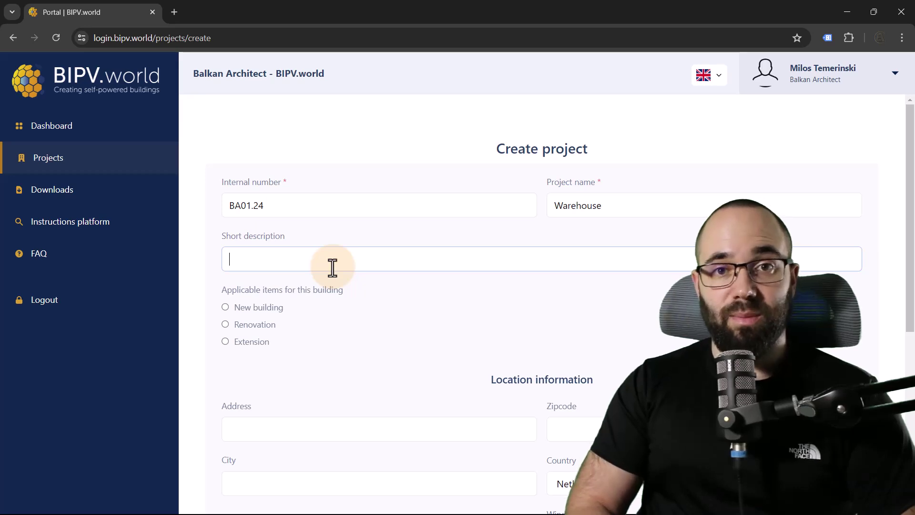
type("Facade renovation")
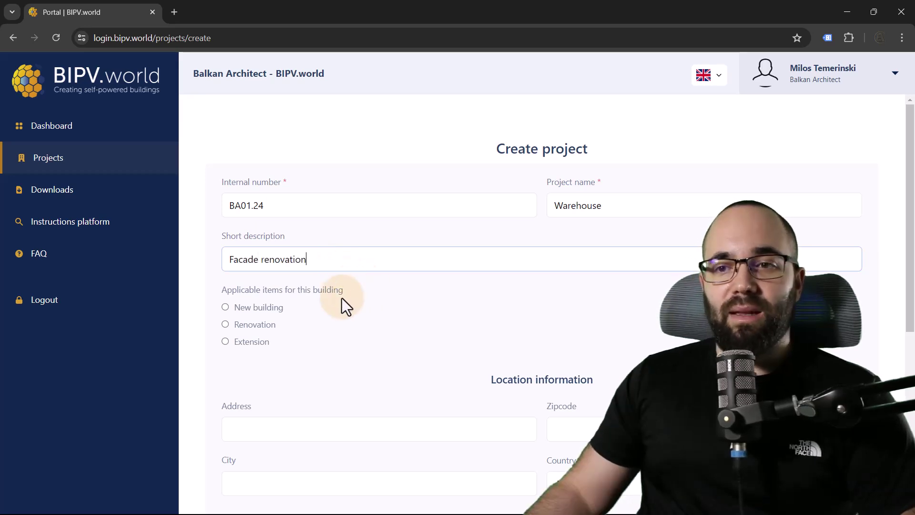
Mark the building as Renovation, choose Netherlands as the country and enable the Ventilated Facade BIPV type
scroll(349, 296, "down", 1)
left_click(225, 265)
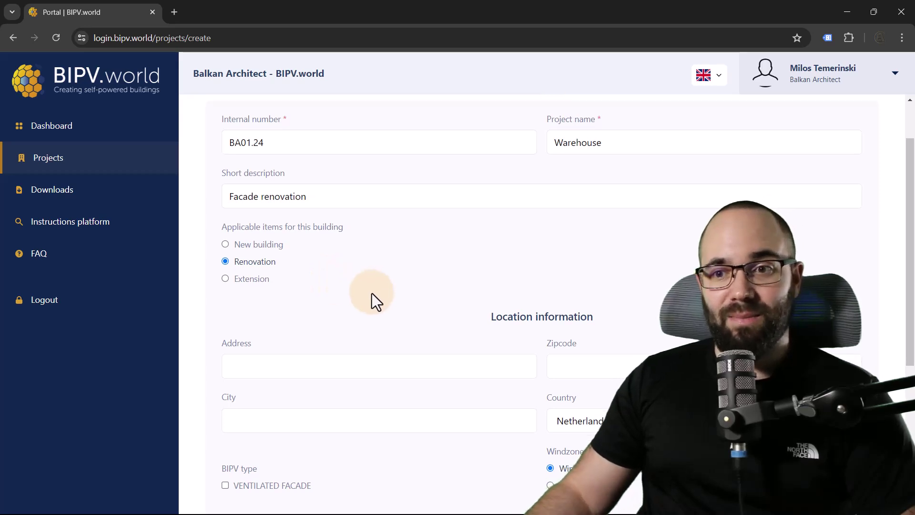
scroll(371, 293, "down", 3)
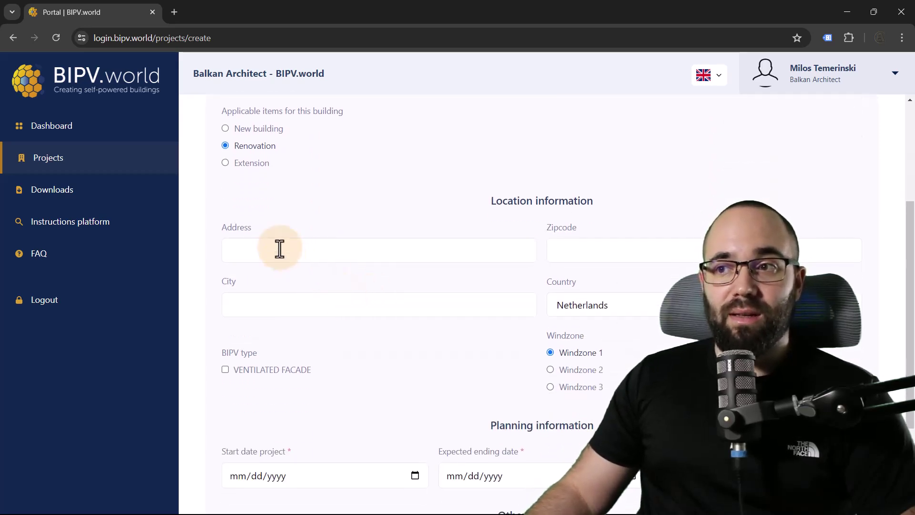
left_click(591, 305)
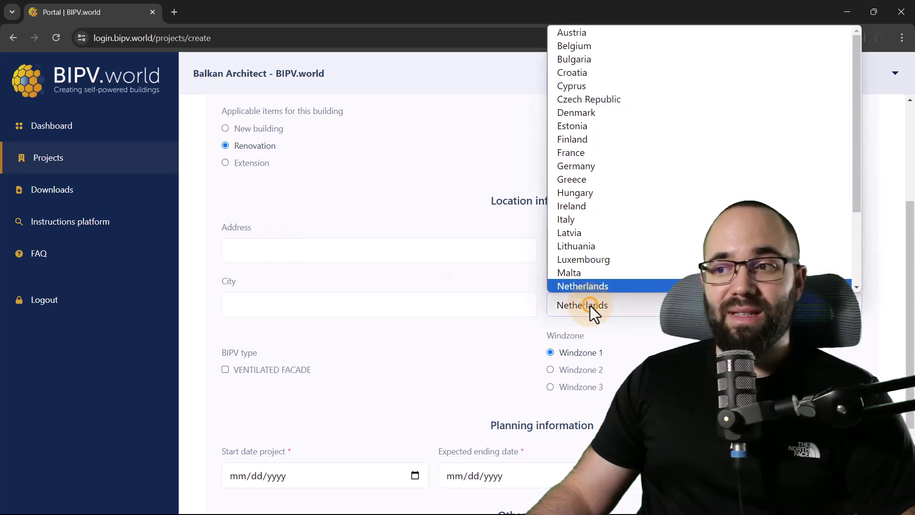
left_click(572, 286)
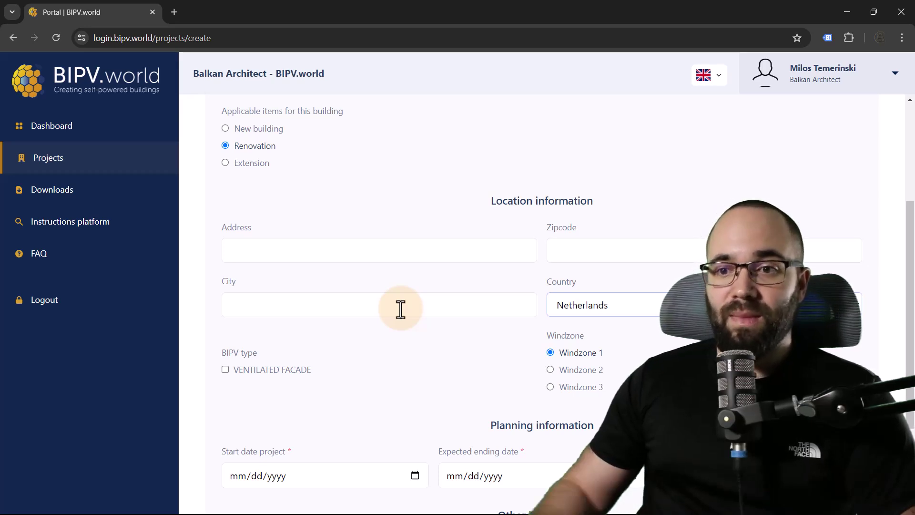
scroll(356, 341, "down", 1)
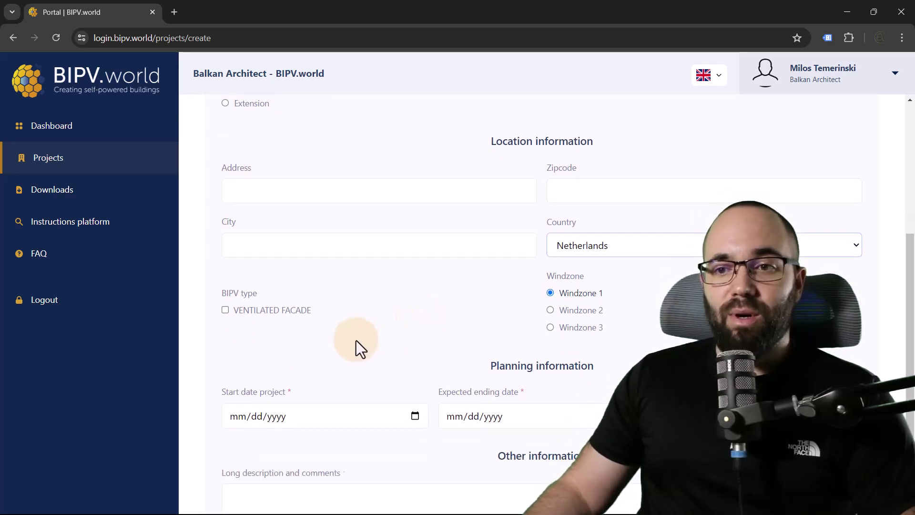
left_click(225, 311)
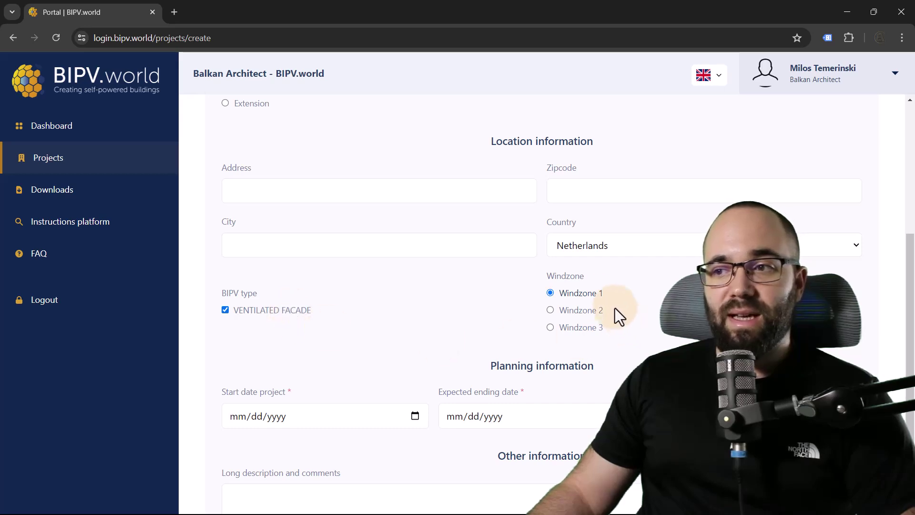
Set the project's start date to 09/01/2024 in the planning information
scroll(638, 308, "down", 2)
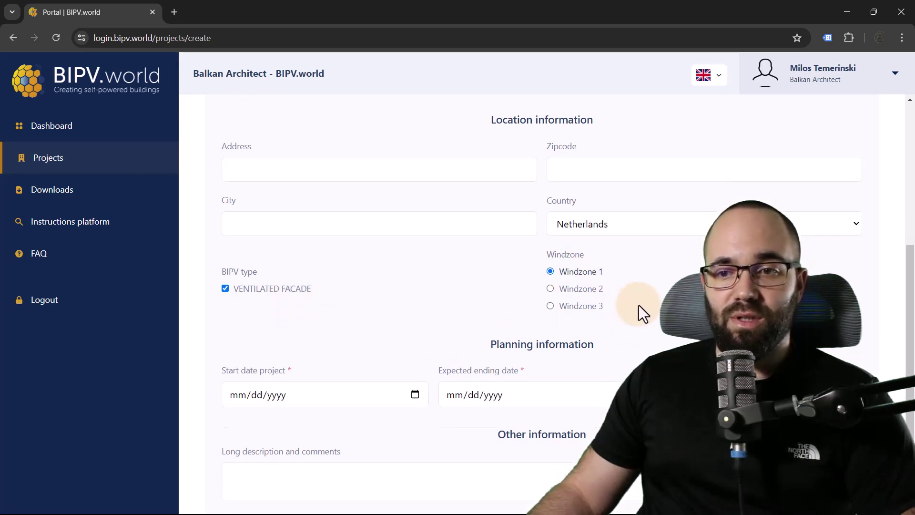
left_click(309, 340)
left_click(257, 338)
left_click(415, 337)
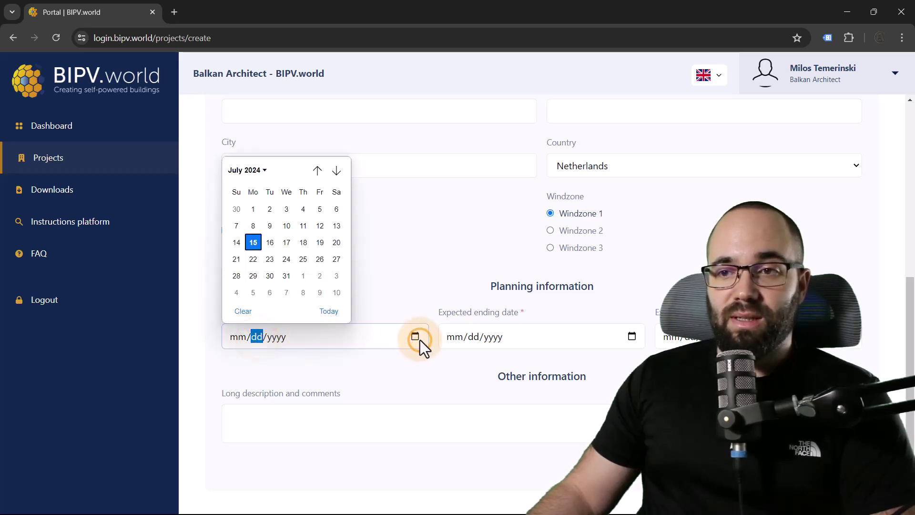
left_click(338, 172)
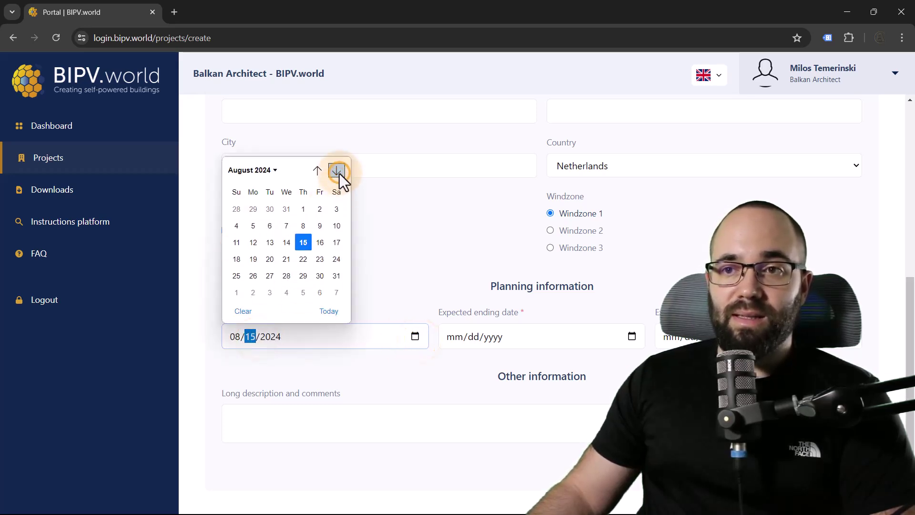
left_click(338, 172)
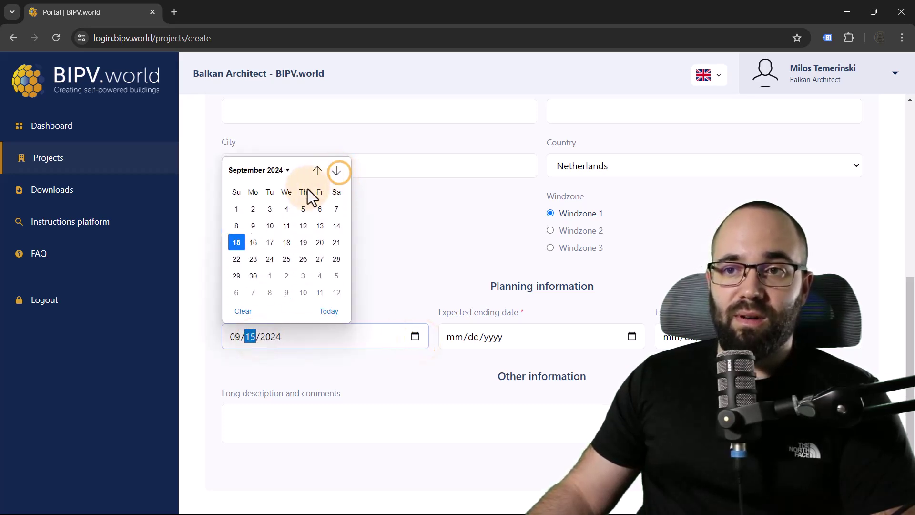
left_click(236, 210)
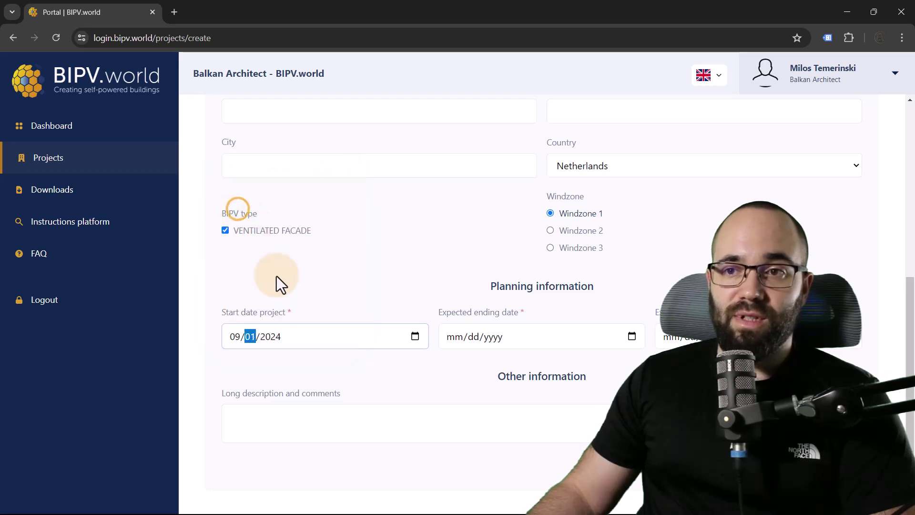
Set the project's expected ending date to 11/30/2024
left_click(632, 337)
left_click(552, 171)
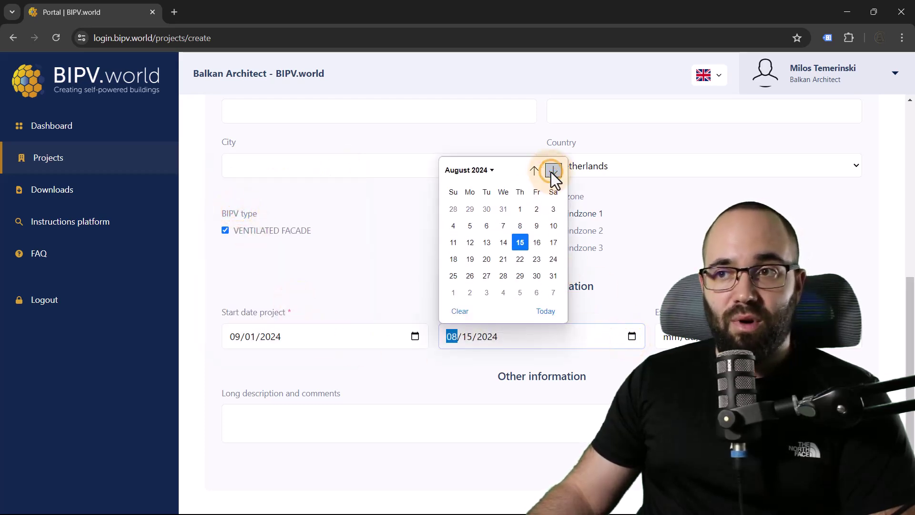
left_click(552, 172)
left_click(552, 171)
left_click(552, 171)
left_click(553, 276)
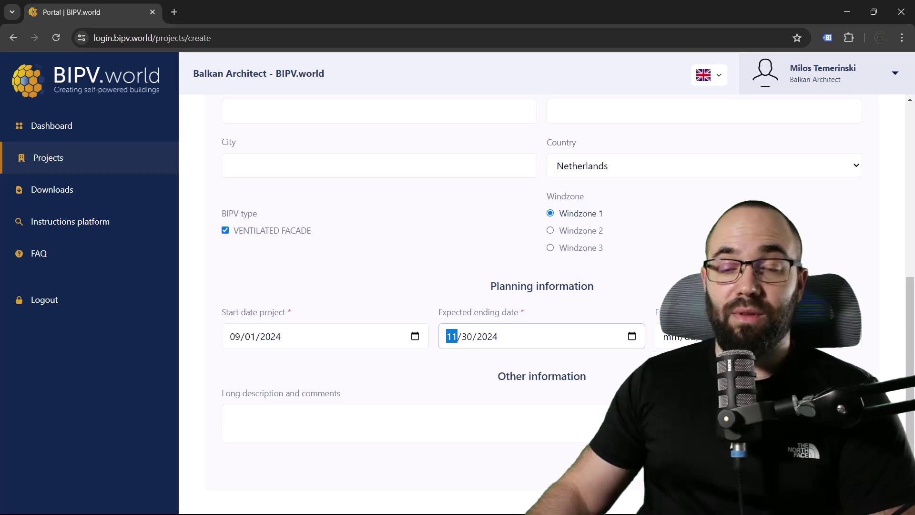
Set the third date in the planning information, beside the expected ending date, to 09/29/2024
left_click(849, 336)
left_click(771, 170)
left_click(772, 171)
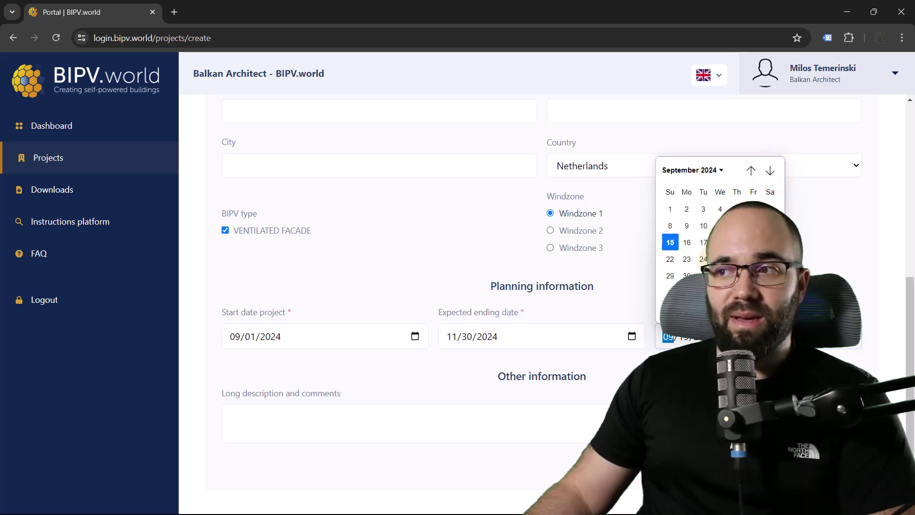
key("Right")
left_click(671, 275)
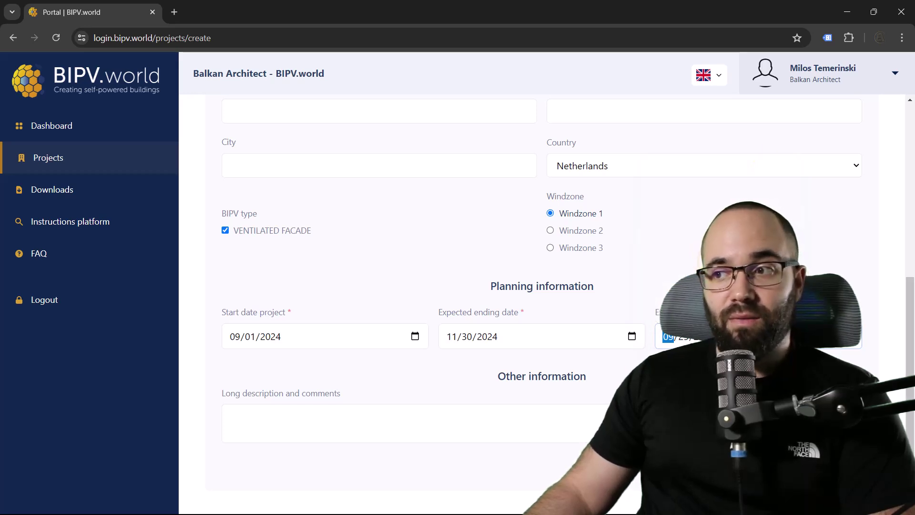
Submit the new project with an empty long description and return to the projects overview
left_click(303, 421)
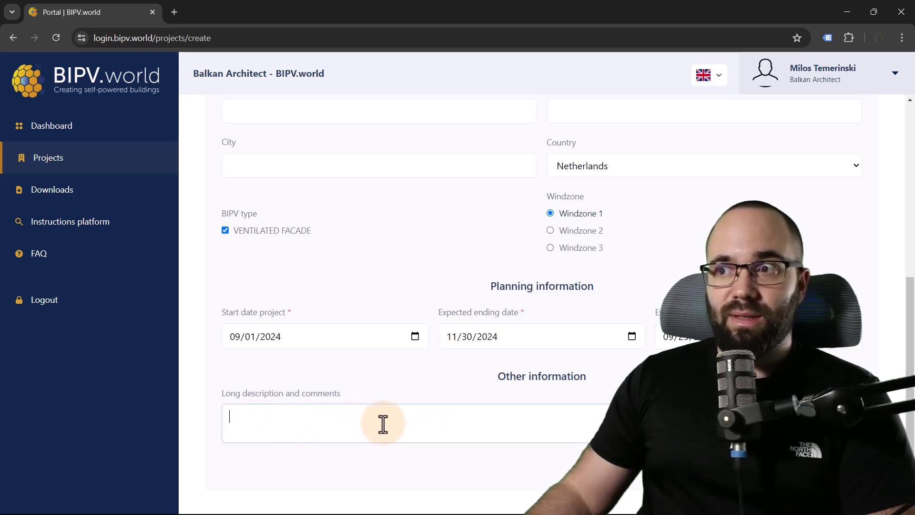
left_click(830, 467)
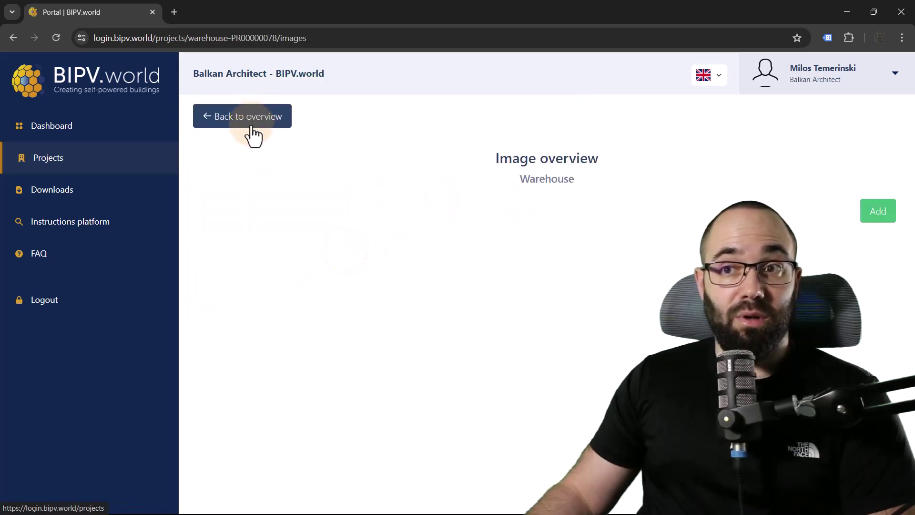
left_click(252, 128)
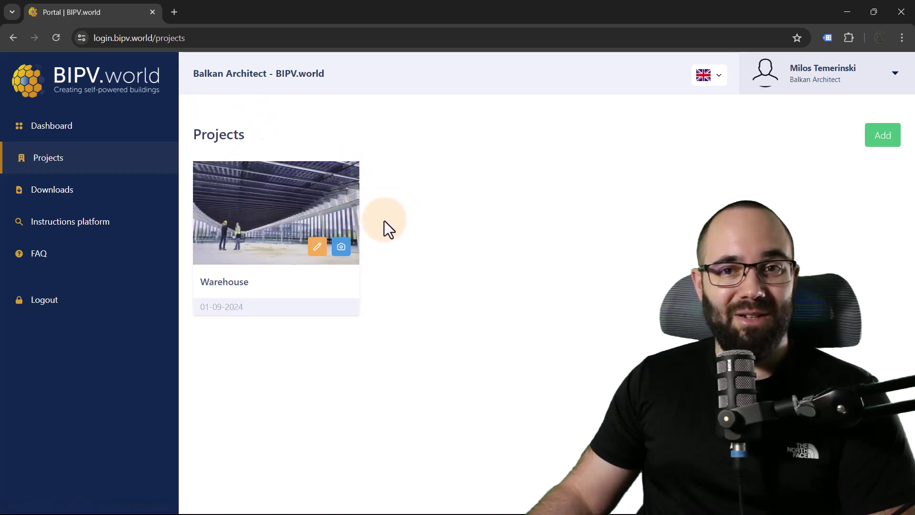
Open the Warehouse project for editing and review its general, location and planning information
left_click(319, 247)
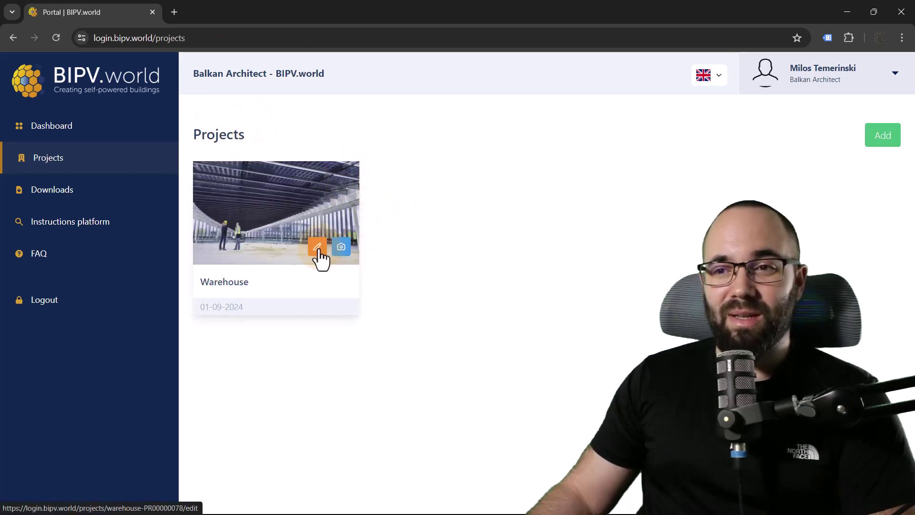
scroll(453, 255, "down", 7)
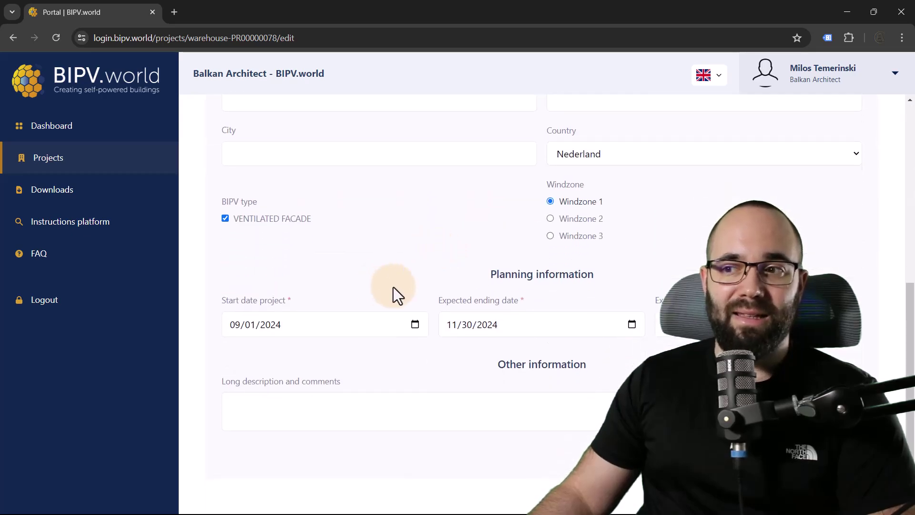
scroll(401, 287, "up", 7)
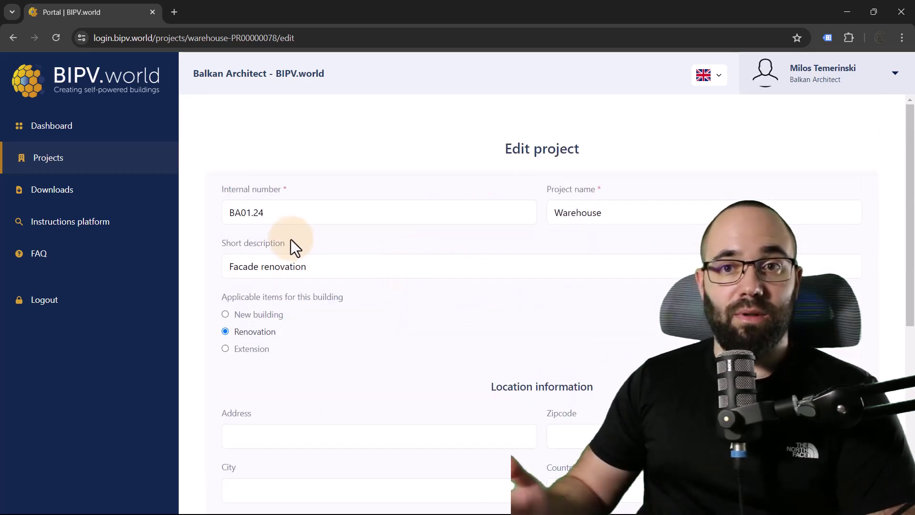
Open the Warehouse project from the dashboard and upload the Warehouse Revit file to its files
left_click(61, 129)
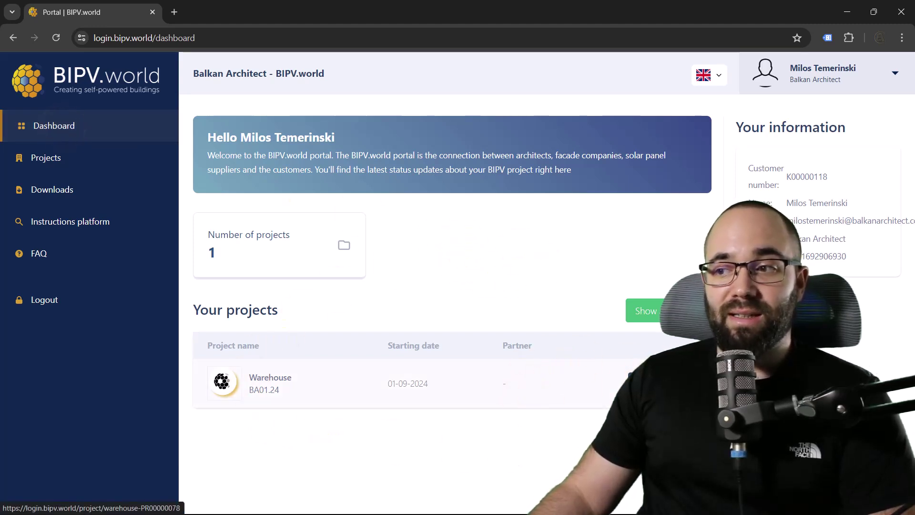
left_click(644, 384)
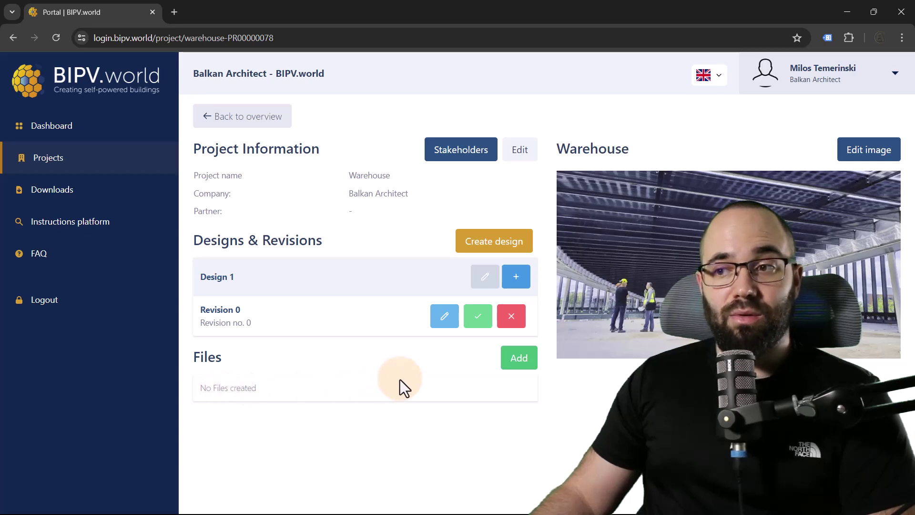
left_click(525, 364)
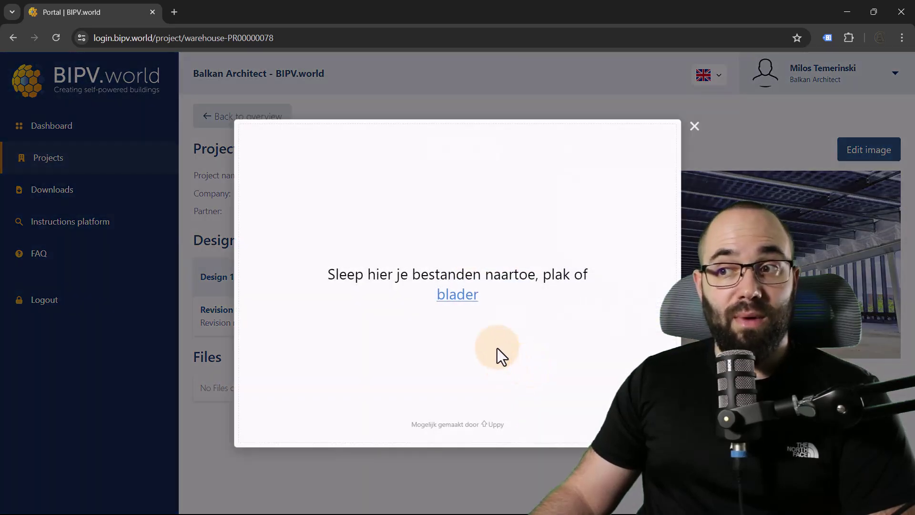
left_click(465, 296)
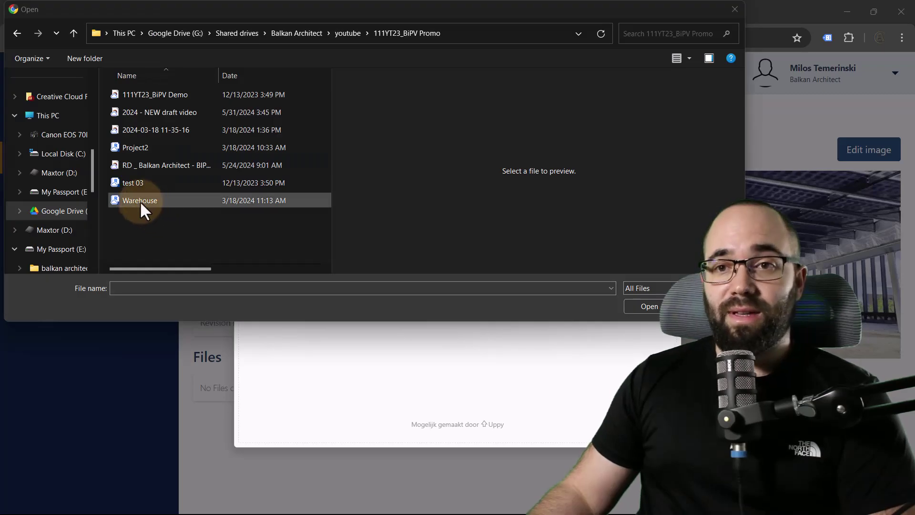
left_click(139, 201)
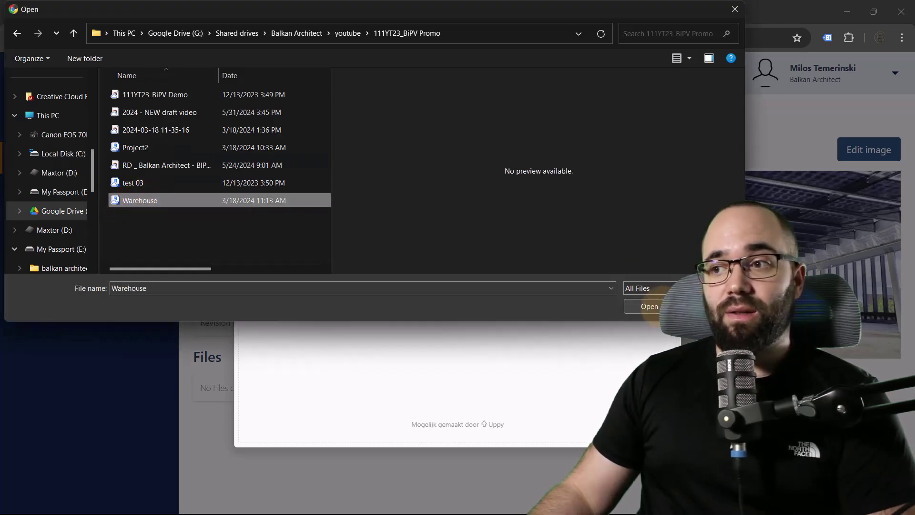
left_click(650, 306)
left_click(306, 441)
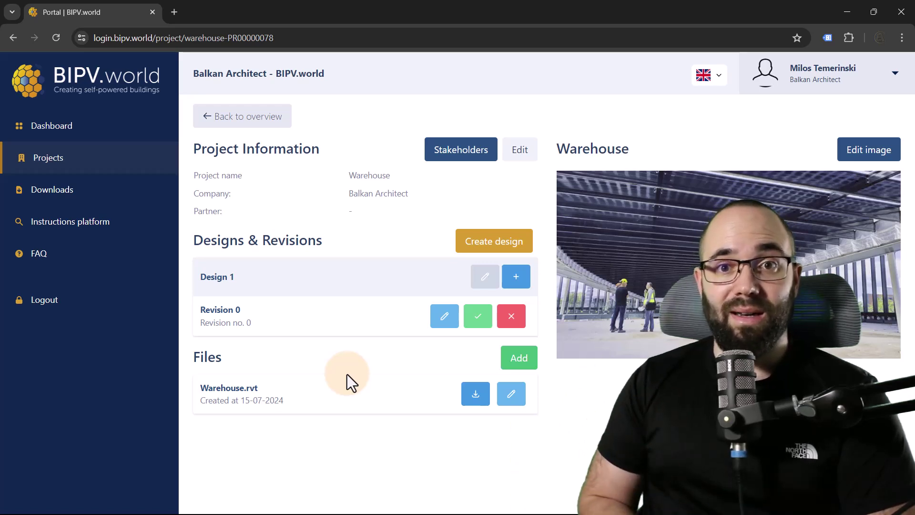
View the Warehouse project's stakeholders list and return to the project overview
left_click(465, 390)
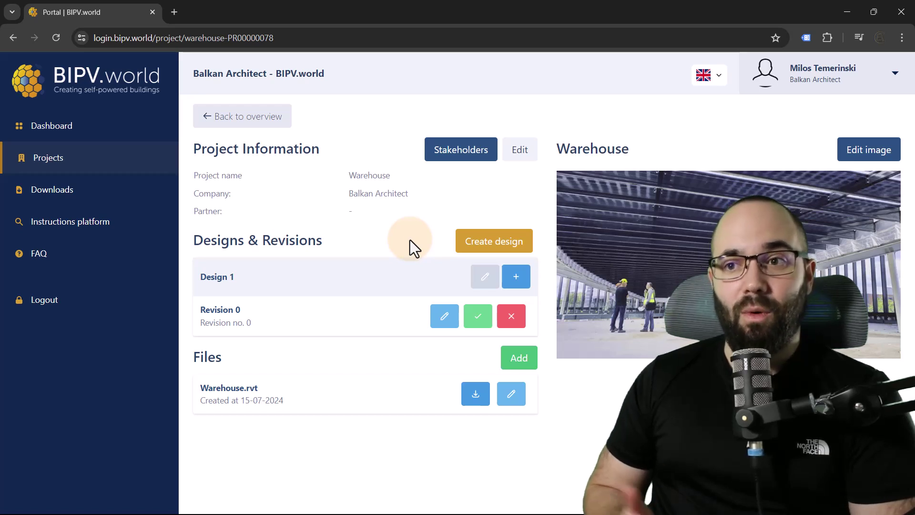
left_click(508, 317)
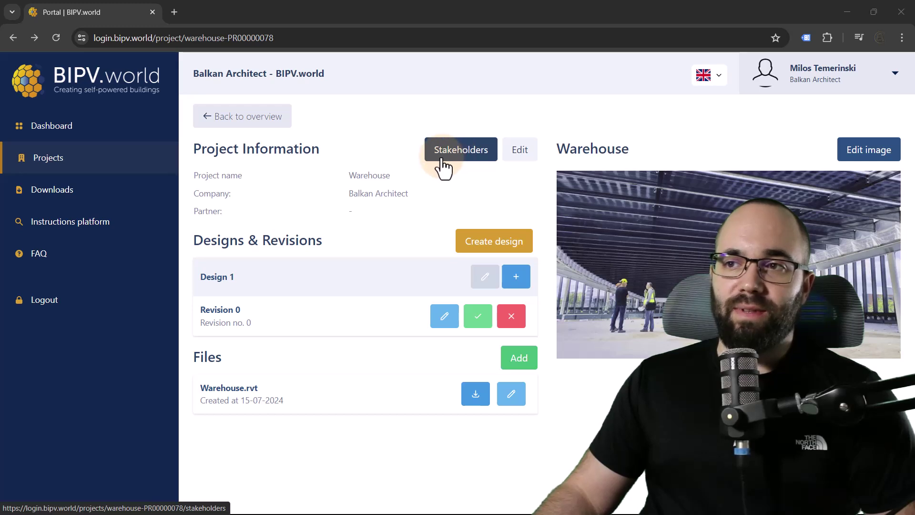
left_click(470, 165)
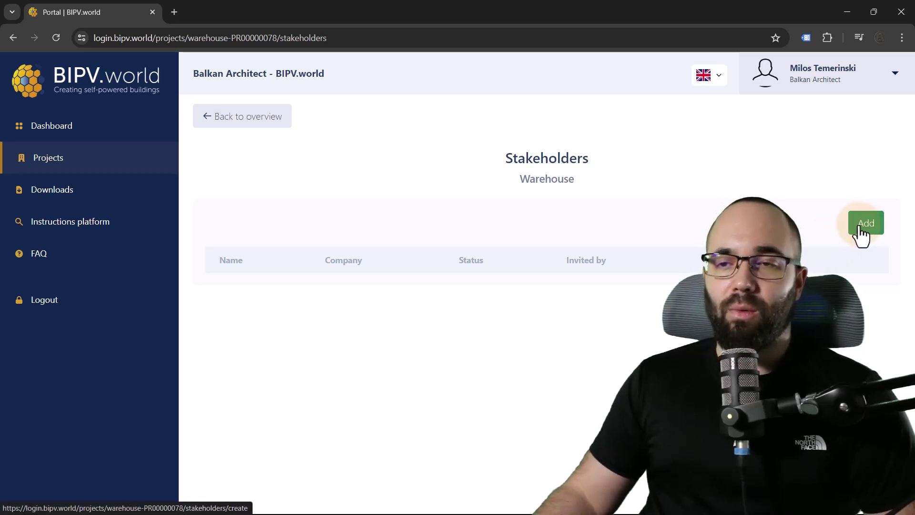
left_click(265, 123)
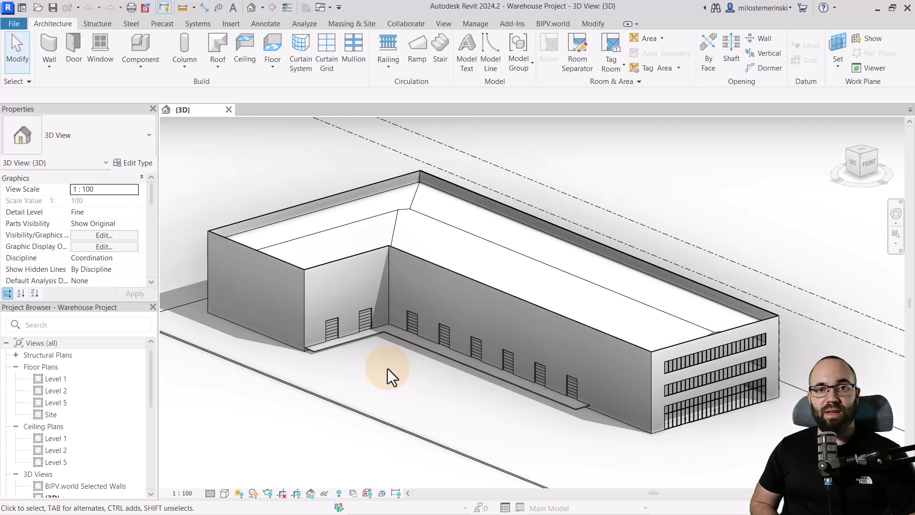
Switch to Revit, examine the BIPV.world add-in's program and general settings, and close them
left_click(548, 29)
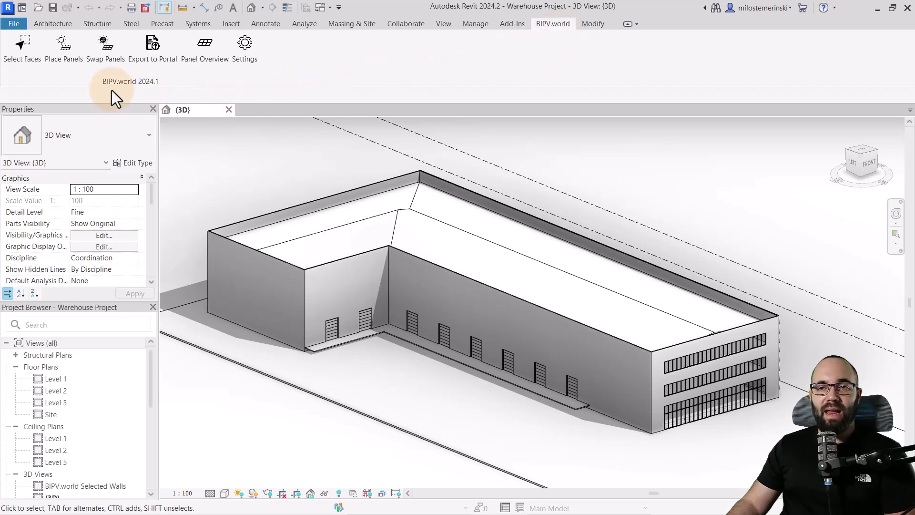
left_click(251, 64)
left_click_drag(416, 62, 377, 56)
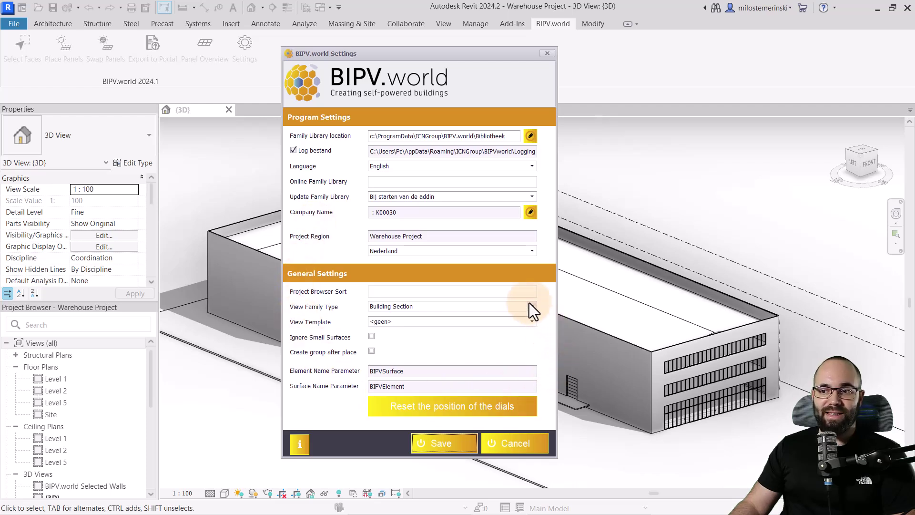
mouse_move(529, 303)
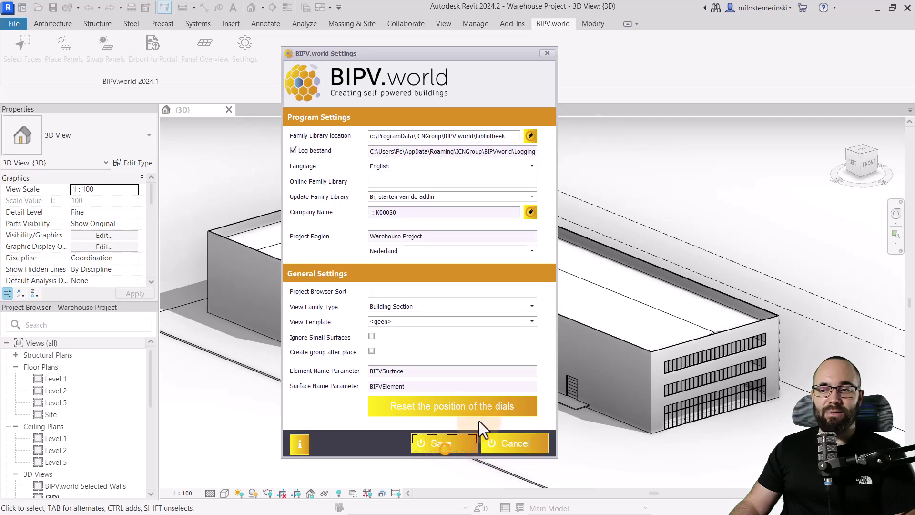
left_click(443, 448)
left_click(521, 454)
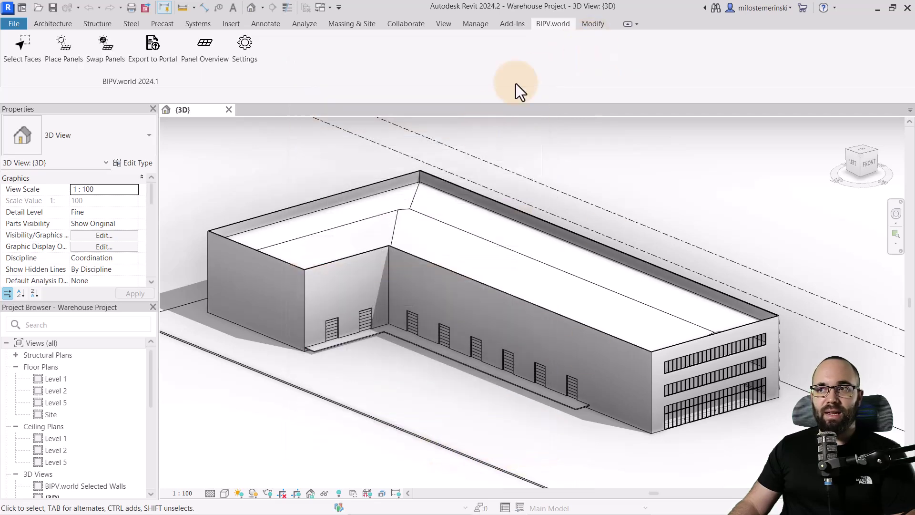
left_click(329, 201)
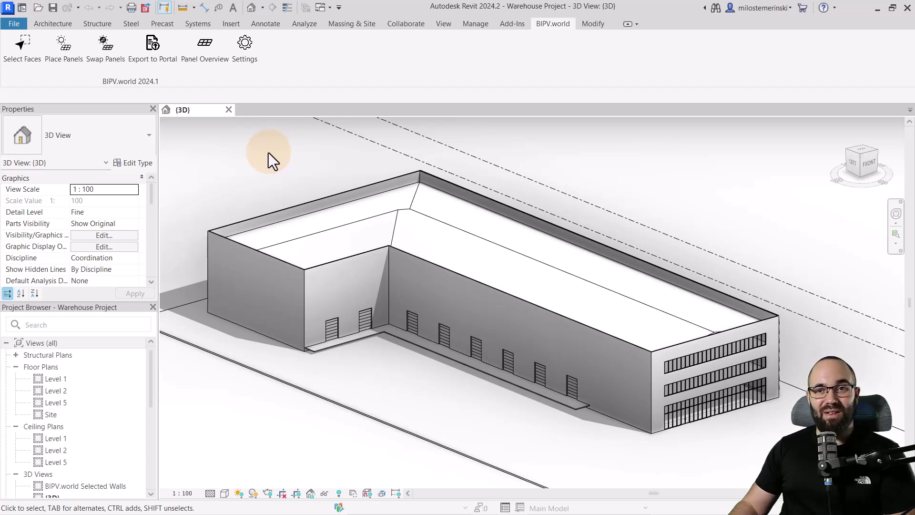
Start BIPV.world face selection with design 01, Revision 0 of the Warehouse project
left_click(22, 50)
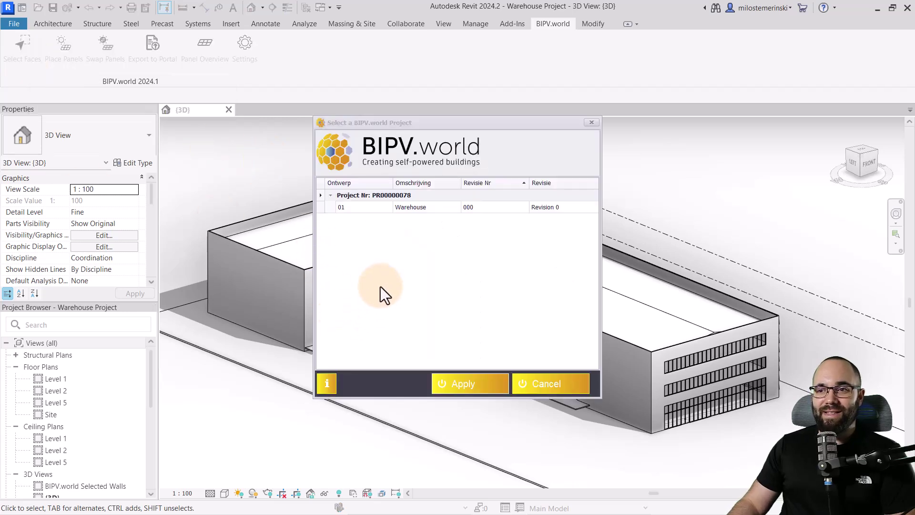
left_click(361, 208)
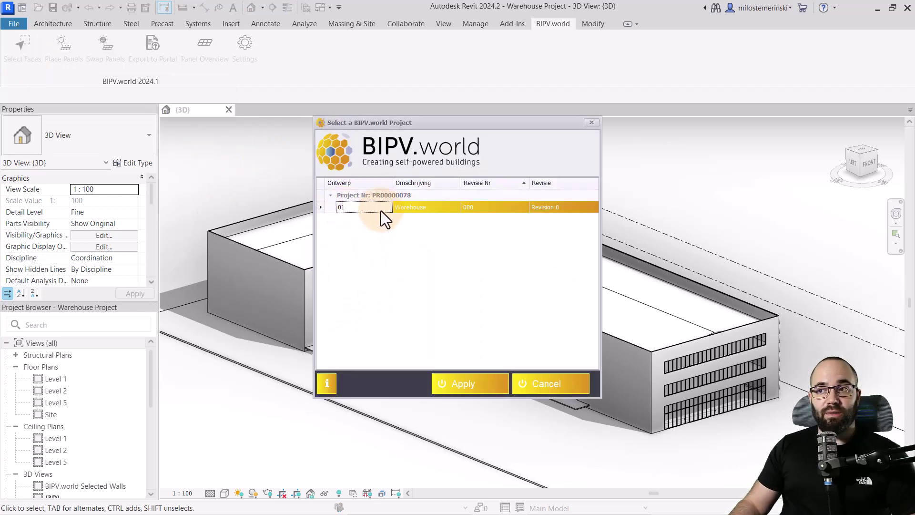
left_click(483, 389)
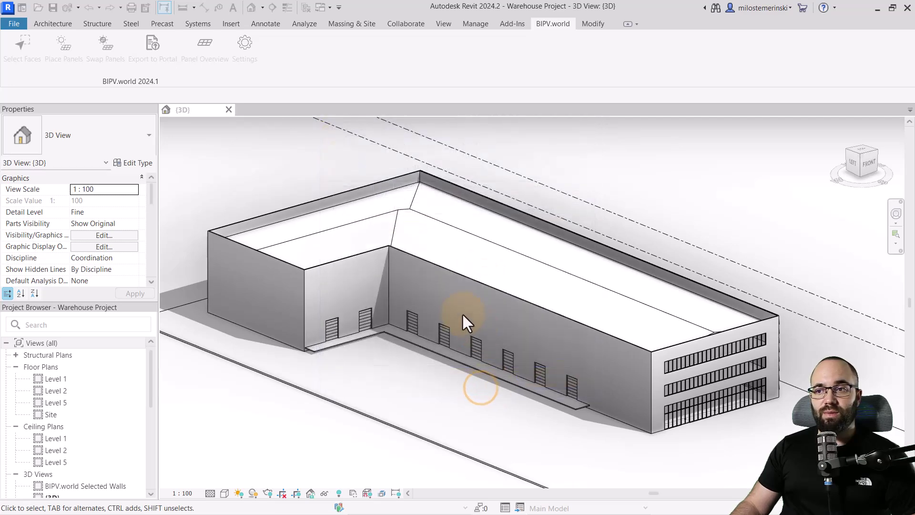
left_click_drag(83, 7, 165, 49)
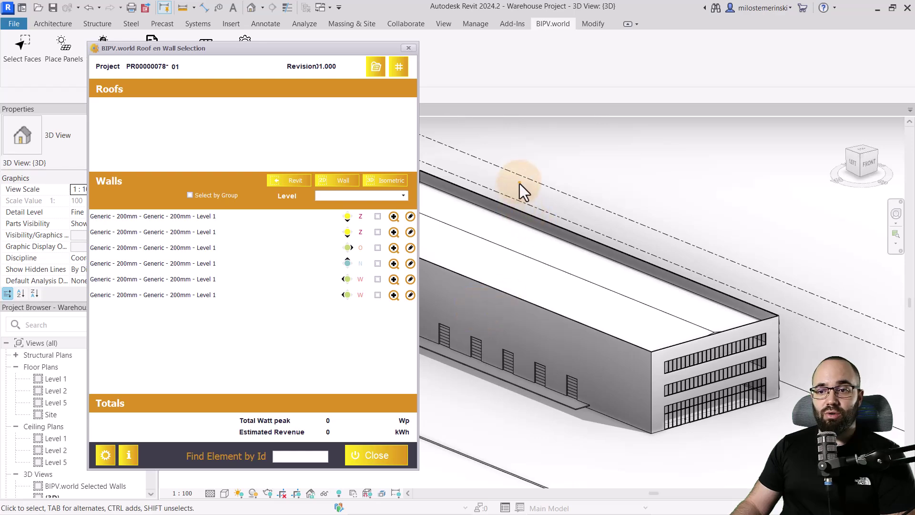
Select the windowless short wall at the back of the warehouse and mark it in the BIPV.world wall list from the Revit selection
key("Escape")
middle_click_drag(593, 259, 434, 309, "shift")
scroll(480, 307, "up", 1)
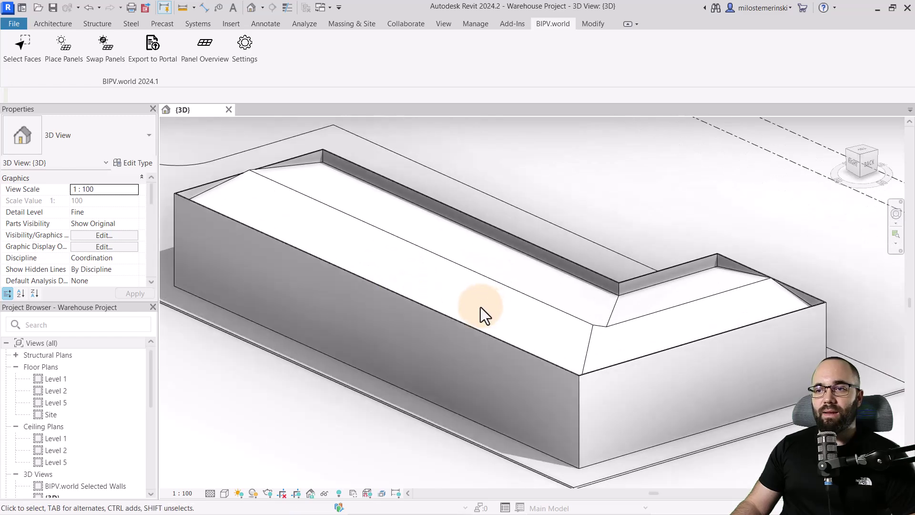
middle_click_drag(533, 333, 543, 344)
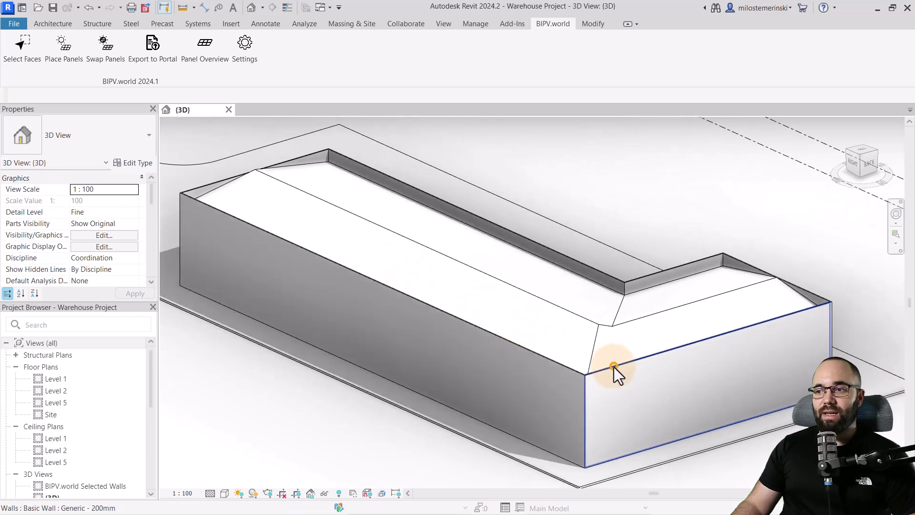
left_click(614, 367)
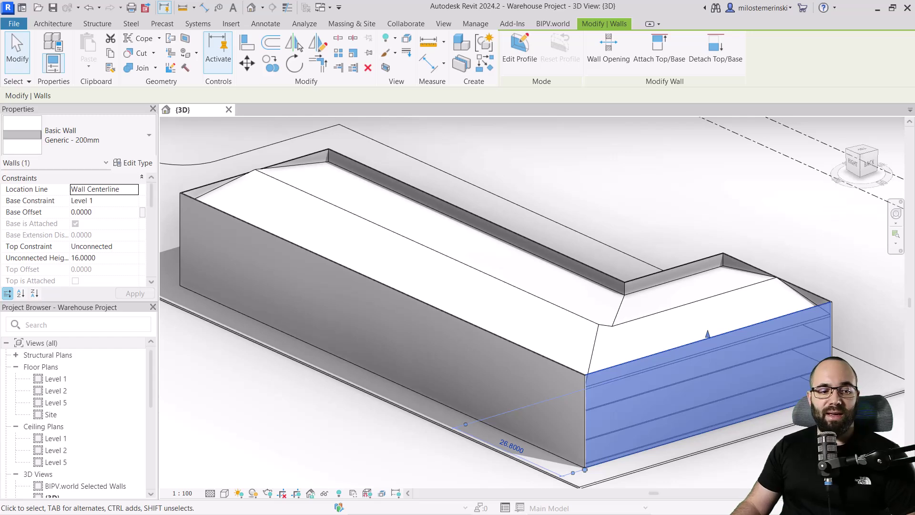
left_click(290, 180)
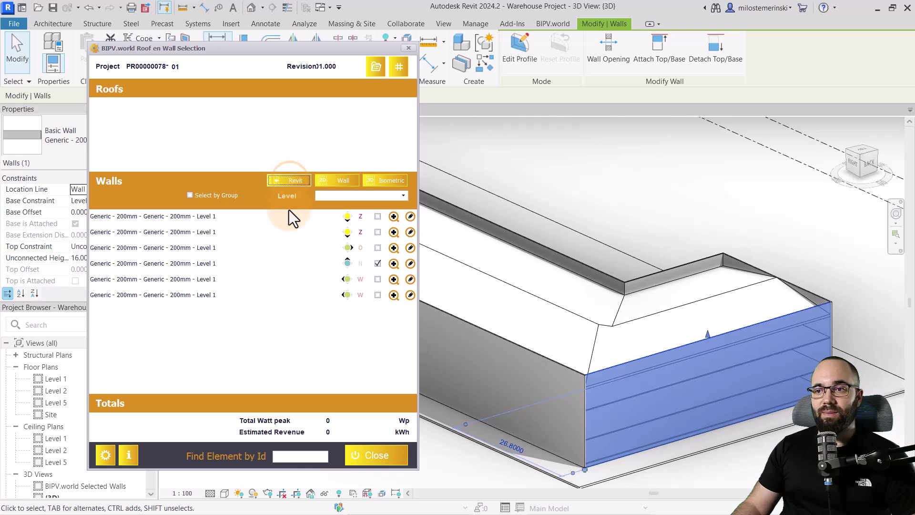
left_click(378, 263)
left_click(377, 263)
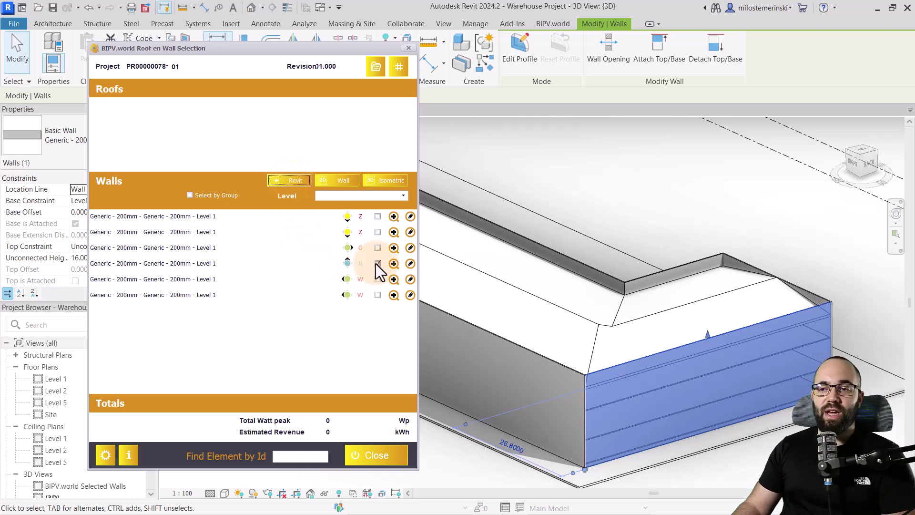
left_click(654, 358)
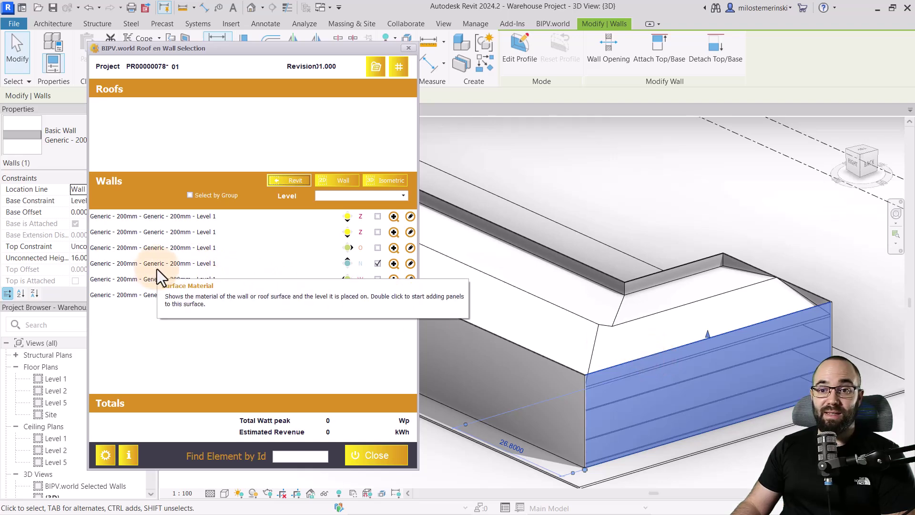
left_click(324, 203)
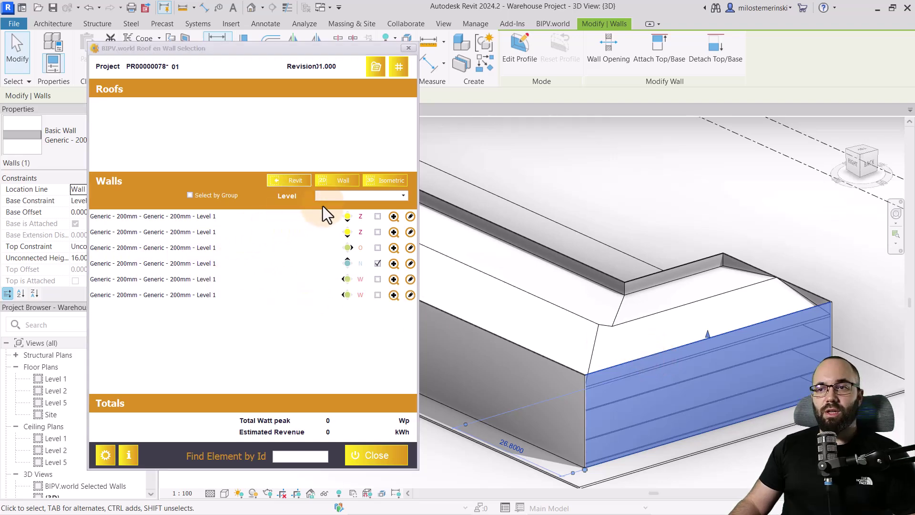
Generate a 2D wall view of the marked short wall from the BIPV.world wall selection
left_click(332, 181)
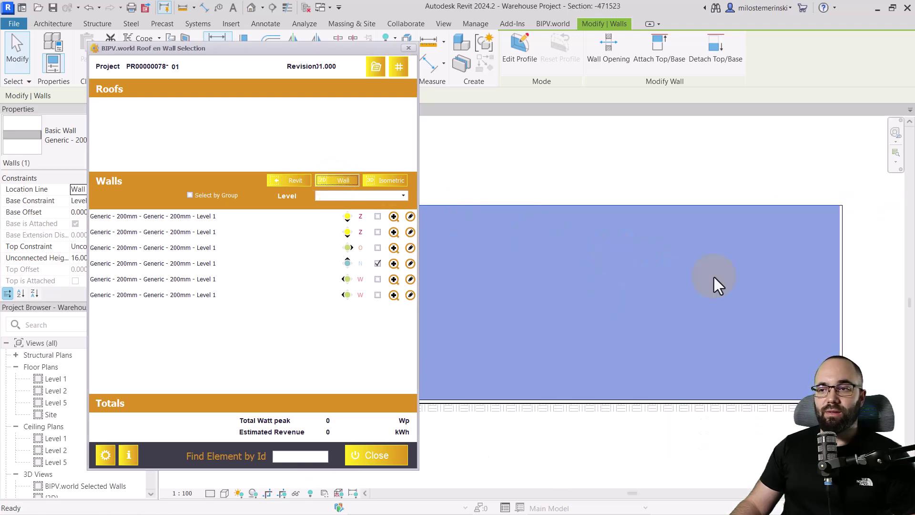
scroll(770, 278, "down", 2)
scroll(715, 278, "down", 2)
scroll(625, 281, "up", 3)
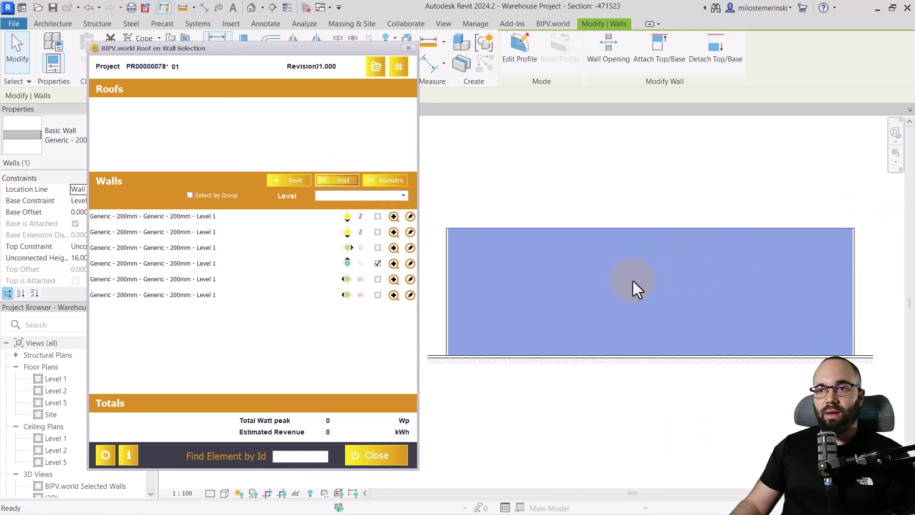
middle_click_drag(623, 281, 593, 259)
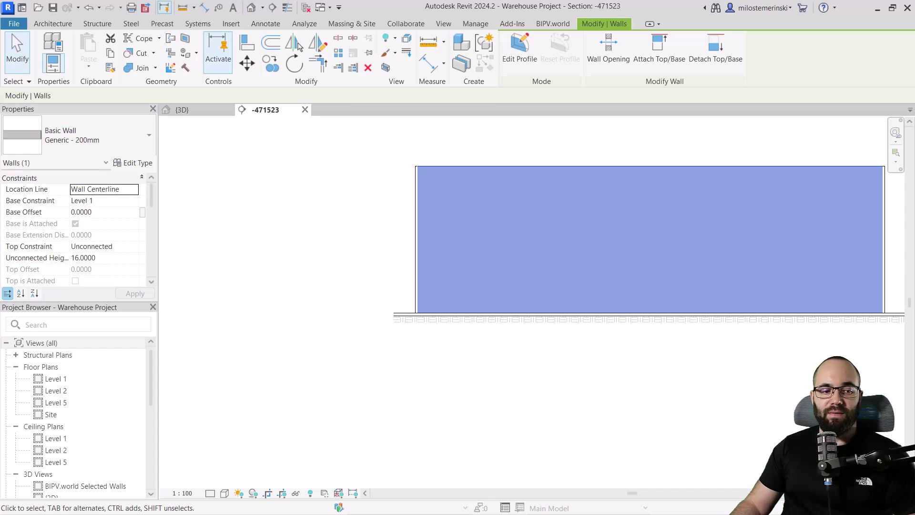
left_click(275, 152)
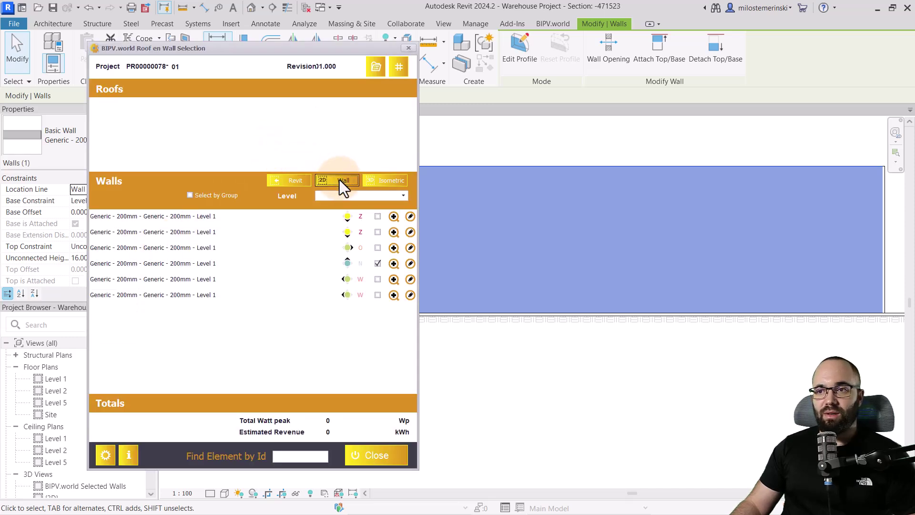
Start automatic panel placement and choose the 1323 x 1984 mm Solar Pro Design 96 - Mat Black PV panel
left_click(401, 69)
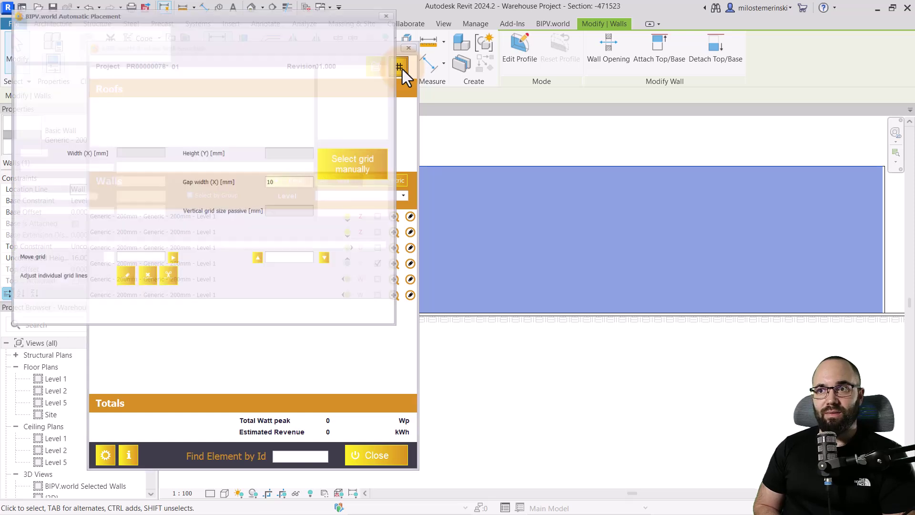
left_click_drag(310, 6, 334, 59)
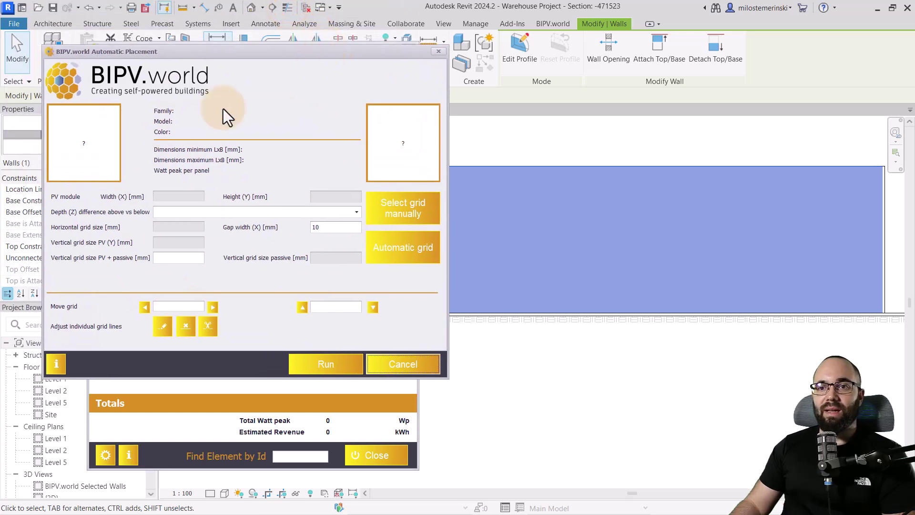
left_click(84, 143)
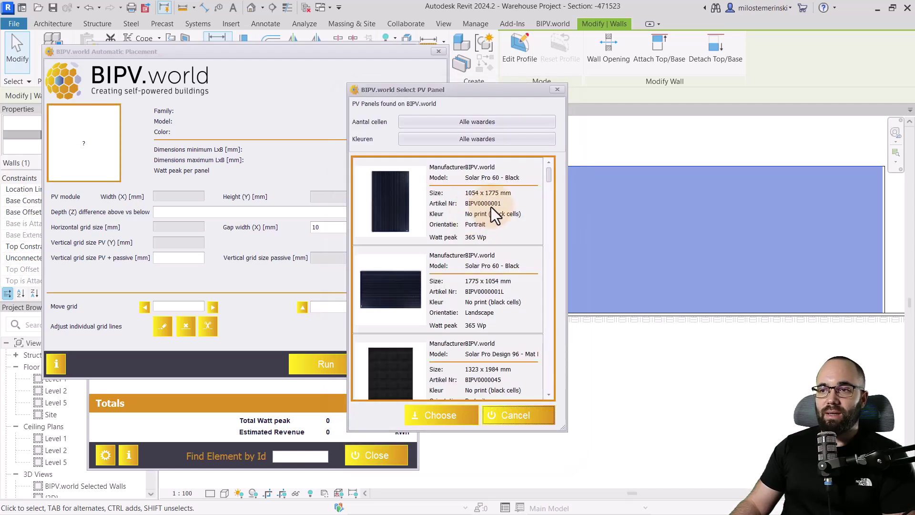
scroll(502, 222, "down", 1)
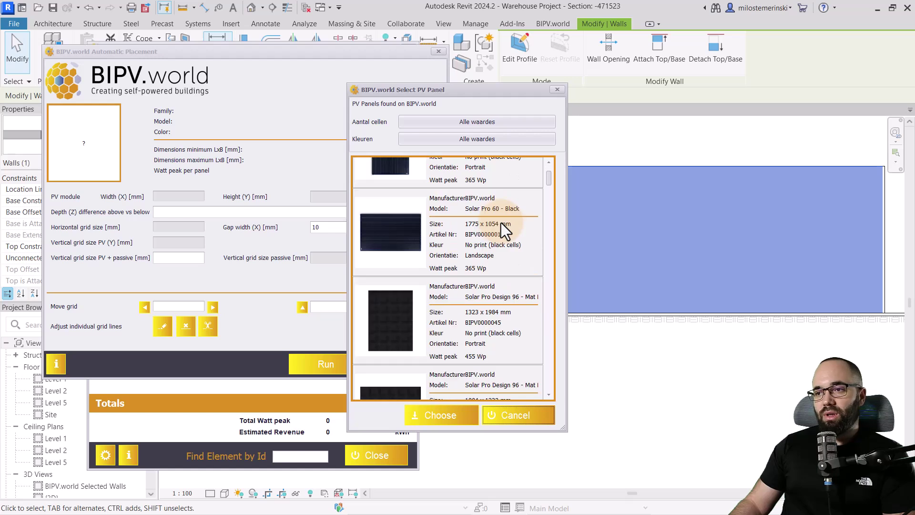
left_click(402, 313)
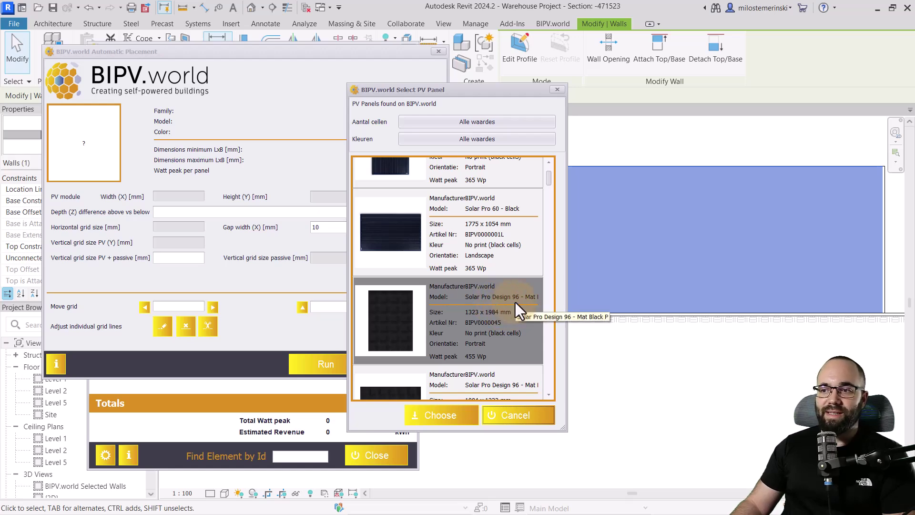
left_click(445, 421)
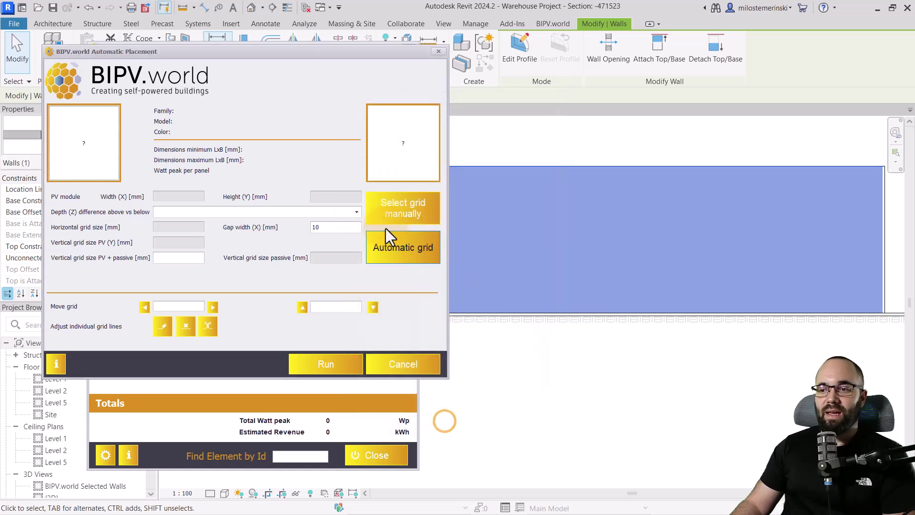
Choose Paspaneel, article BIPV0000028, as the passive panel for the placement
left_click(404, 144)
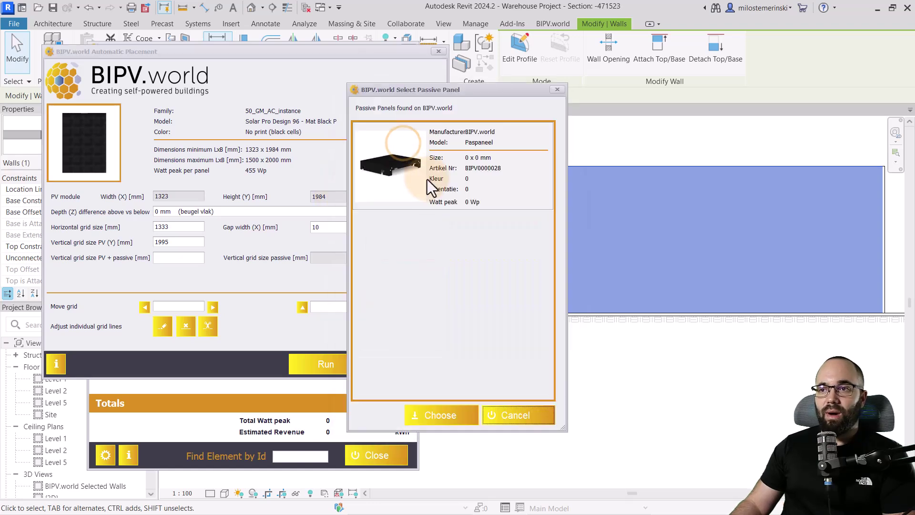
left_click(389, 175)
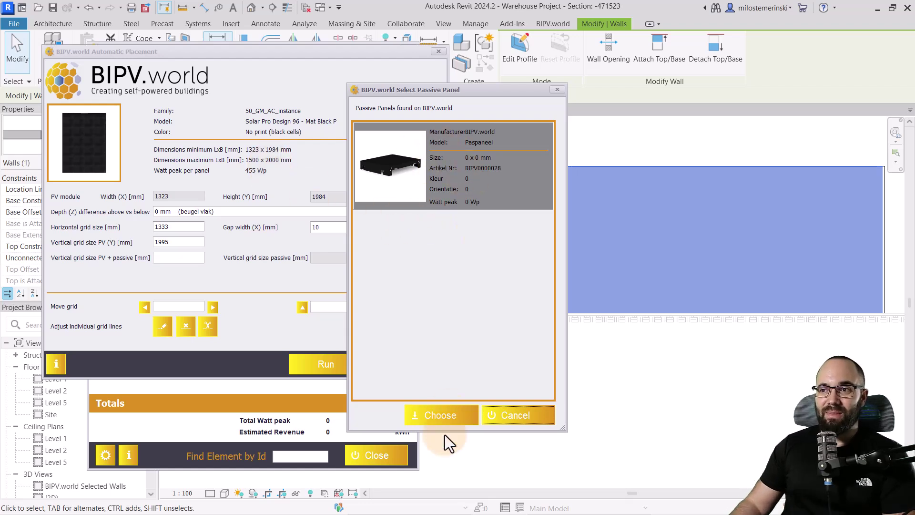
left_click(449, 413)
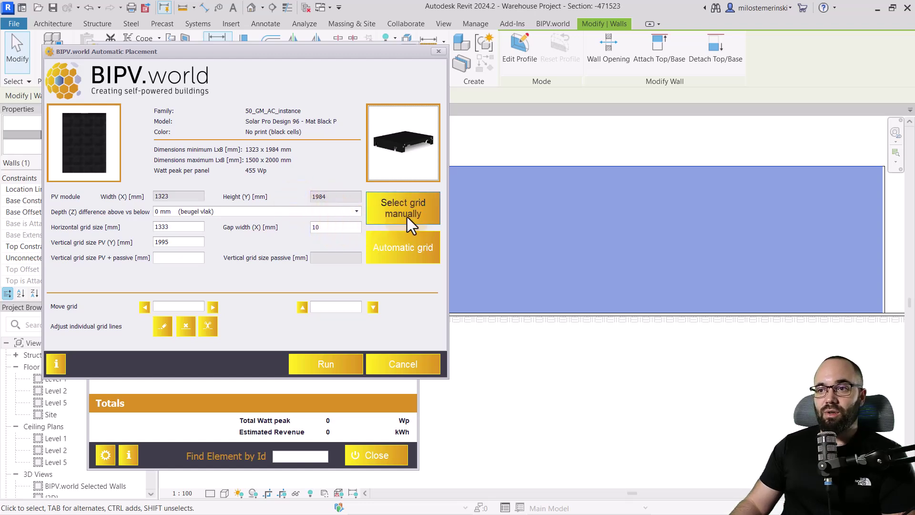
Generate an automatic grid on the wall, run the panel placement, and close the BIPV.world dialogs
left_click(403, 254)
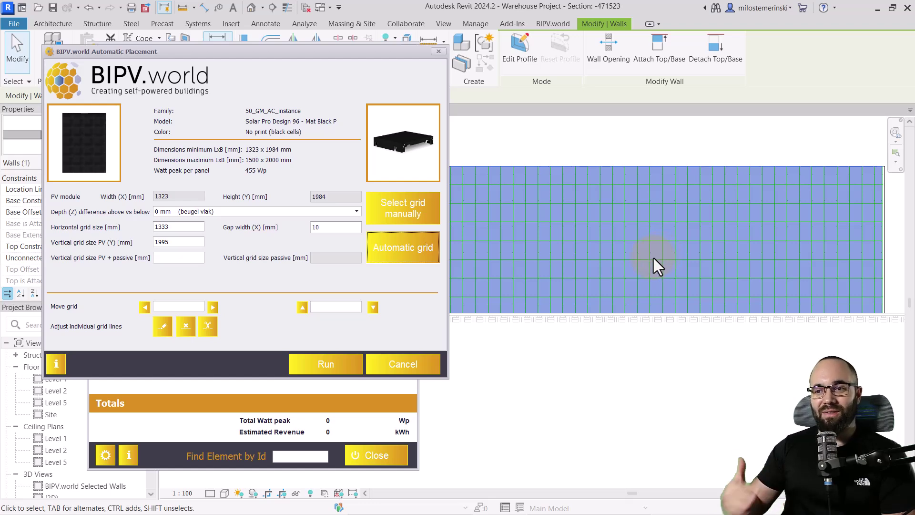
left_click(330, 365)
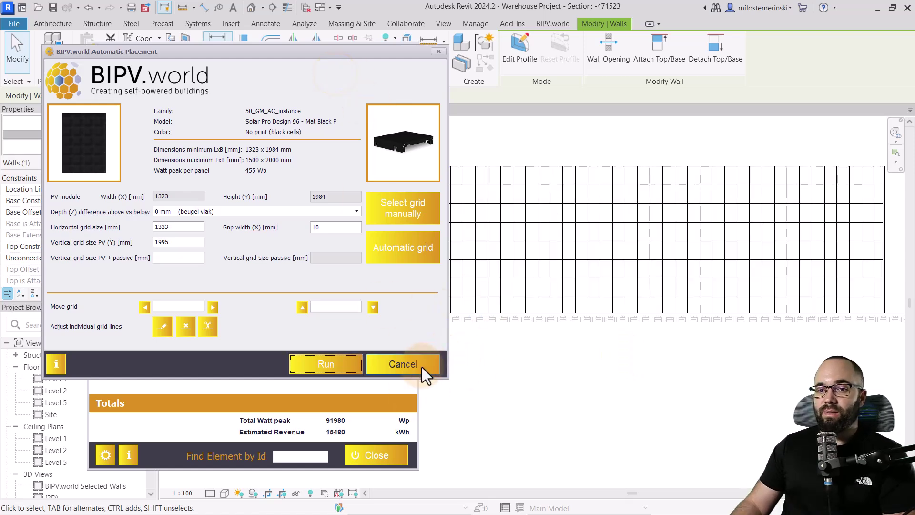
left_click(422, 366)
left_click(384, 460)
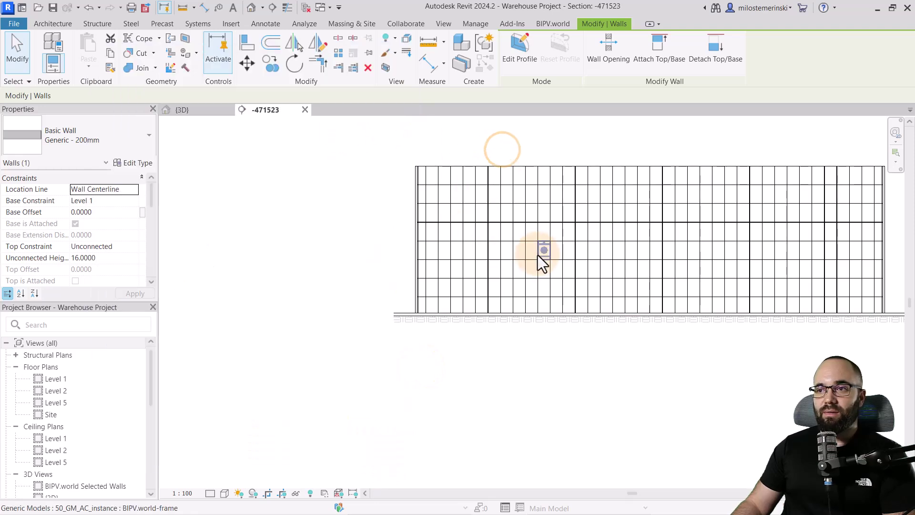
Open the 3D view and select one of the placed wall panels to examine its family and properties
middle_click_drag(538, 380, 407, 402)
left_click(212, 113)
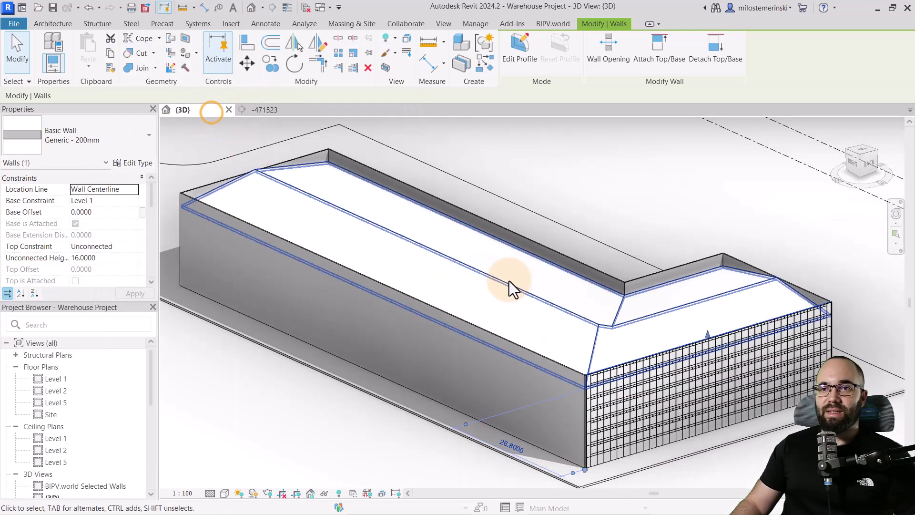
middle_click_drag(509, 286, 628, 367, "shift")
scroll(483, 347, "up", 3)
scroll(478, 348, "up", 5)
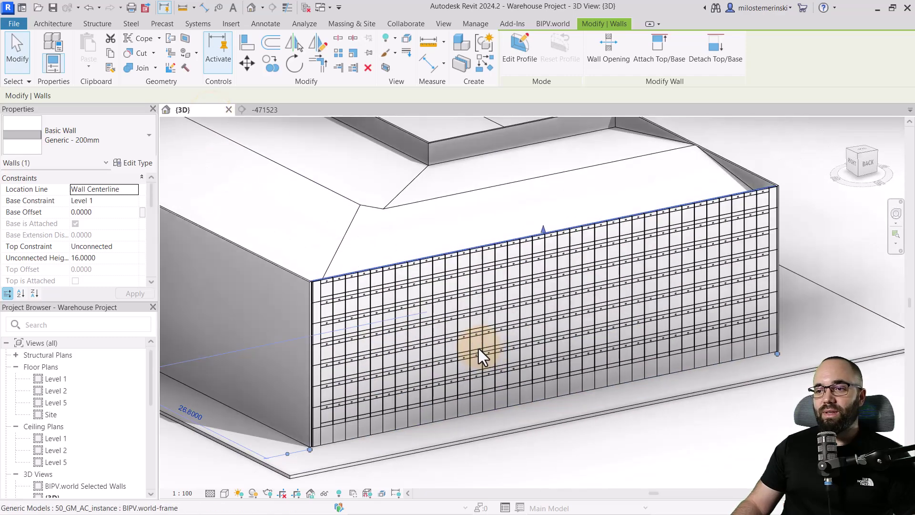
middle_click_drag(461, 348, 309, 378)
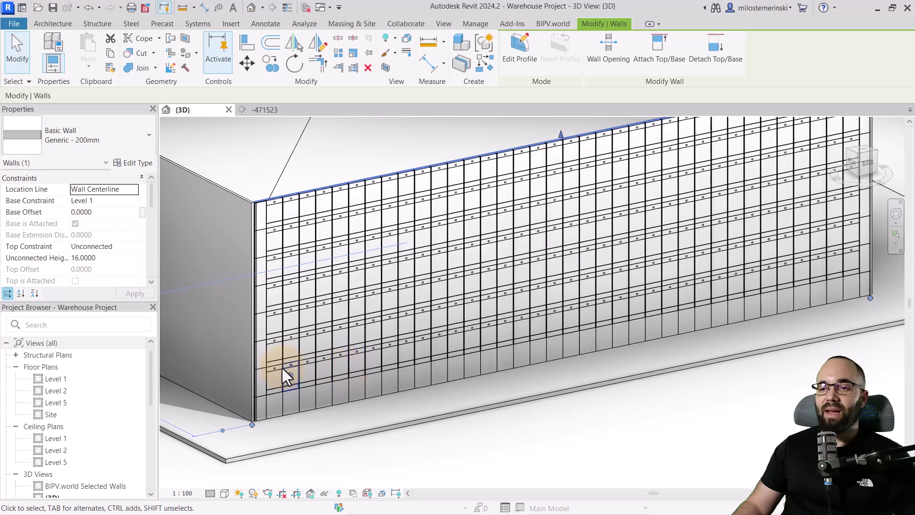
scroll(270, 229, "up", 5)
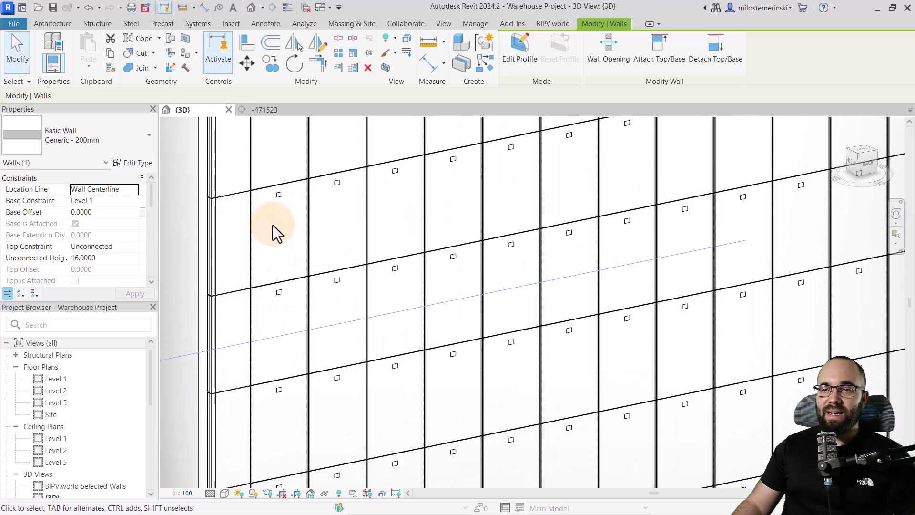
scroll(275, 210, "up", 3)
left_click(292, 154)
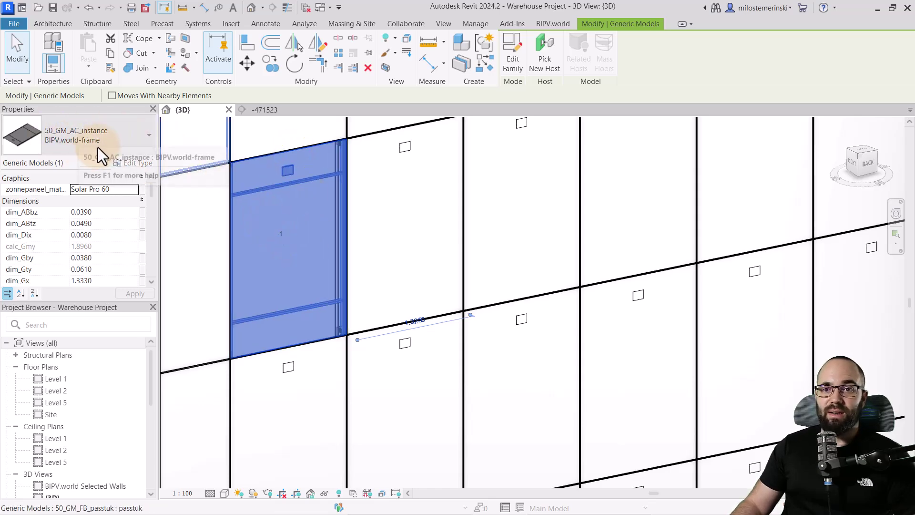
Select all instances of the BIPV.world-frame panel type and temporarily hide them to expose the mounting structure behind
scroll(302, 253, "down", 8)
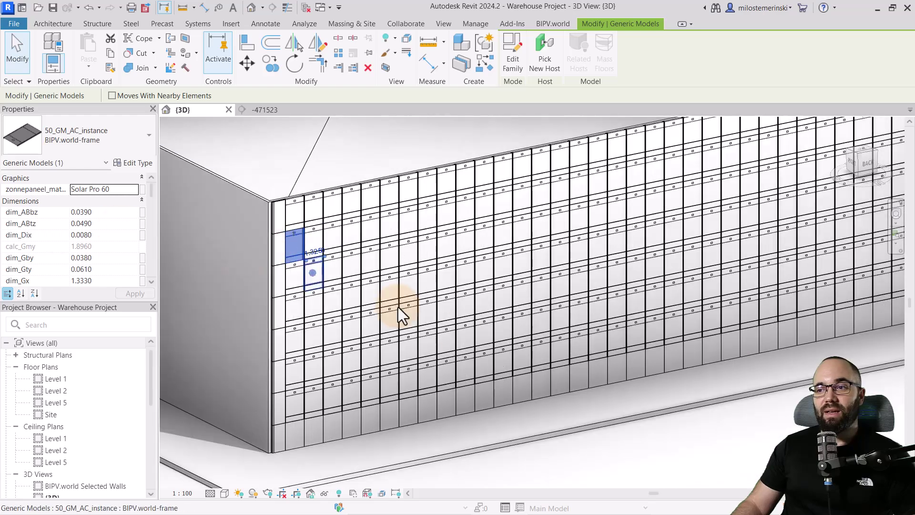
scroll(491, 420, "down", 5)
middle_click_drag(595, 440, 580, 457)
scroll(318, 248, "up", 6)
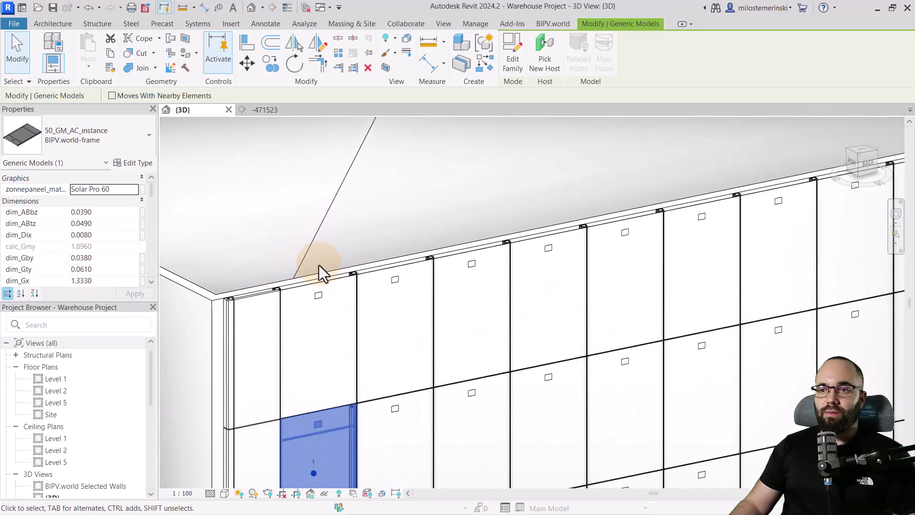
left_click(304, 289)
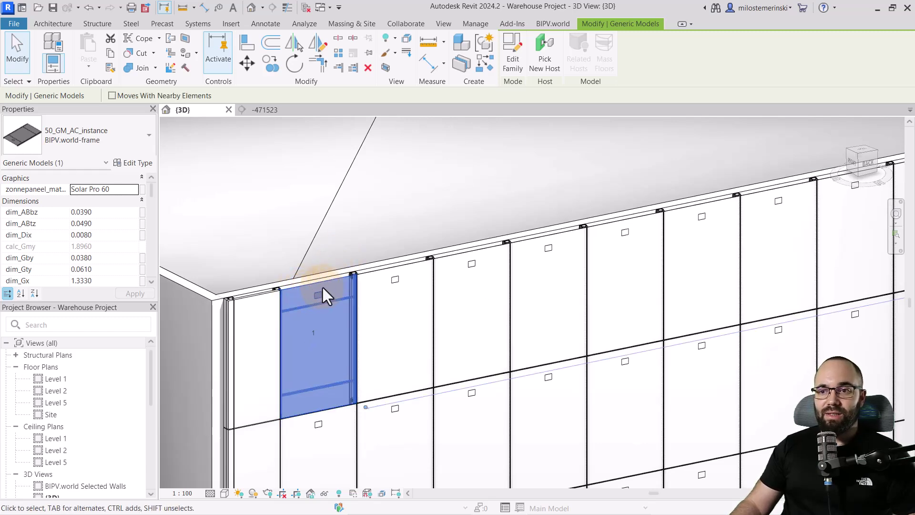
right_click(257, 214)
mouse_move(391, 315)
left_click(439, 327)
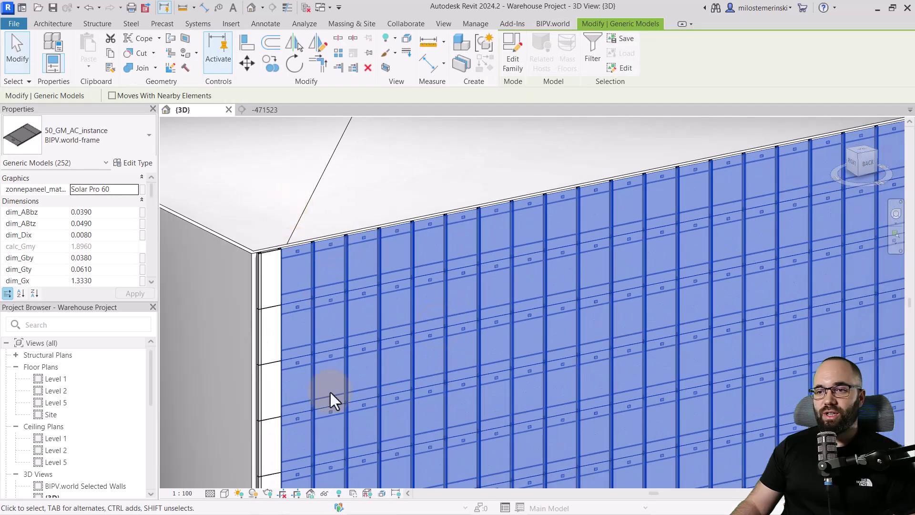
left_click(324, 493)
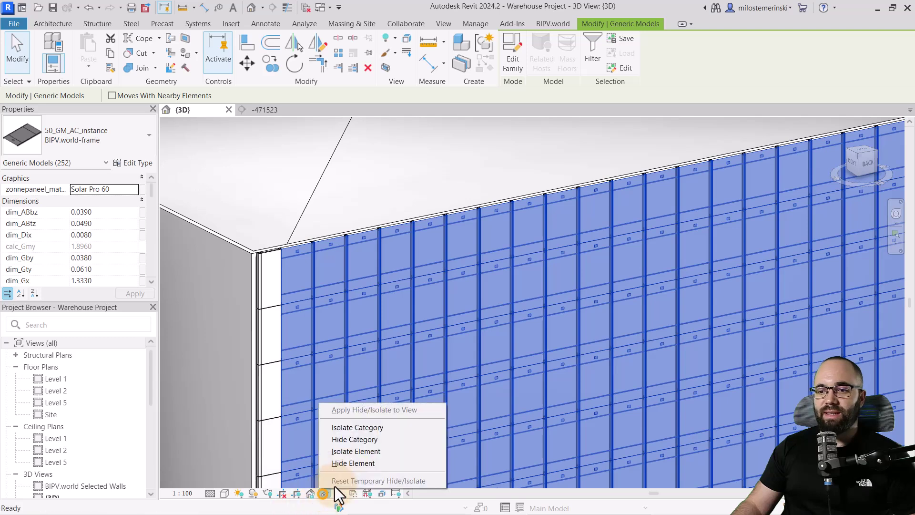
left_click(360, 464)
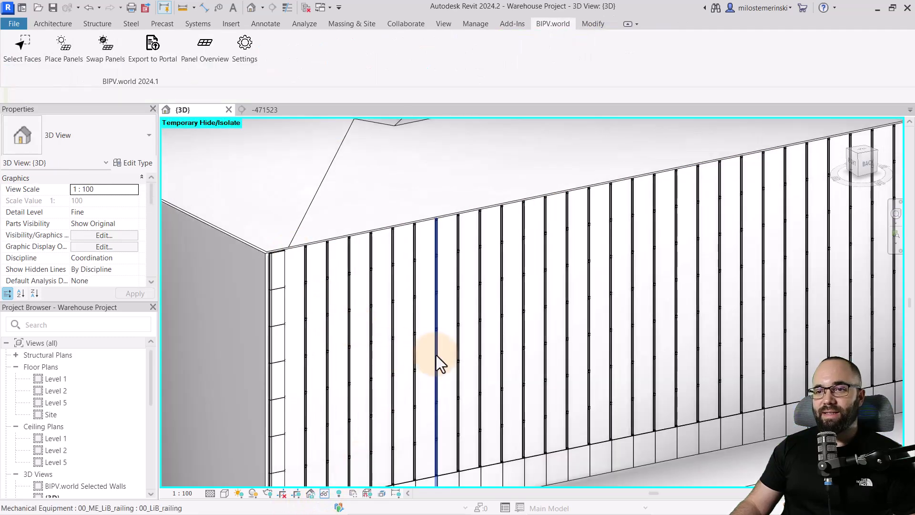
Turn on thin lines while viewing the railings and brackets along the wall
scroll(282, 241, "up", 5)
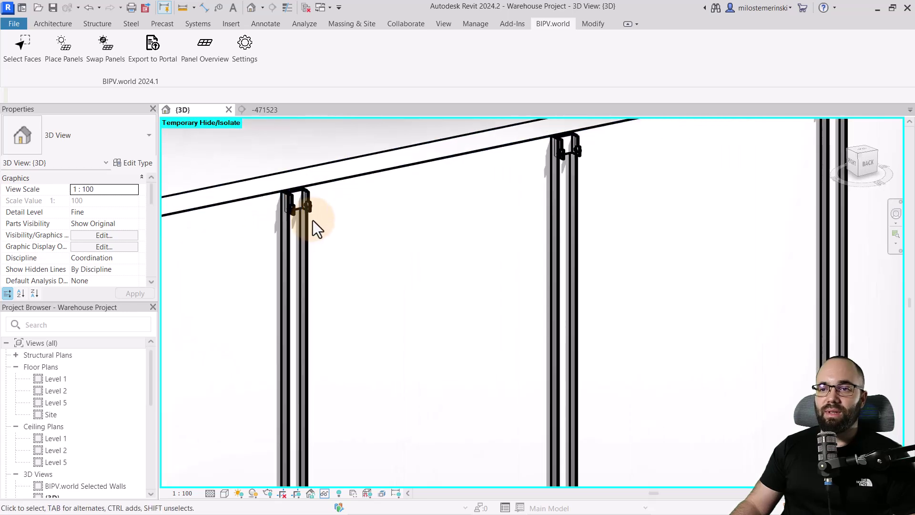
middle_click_drag(365, 236, 435, 245)
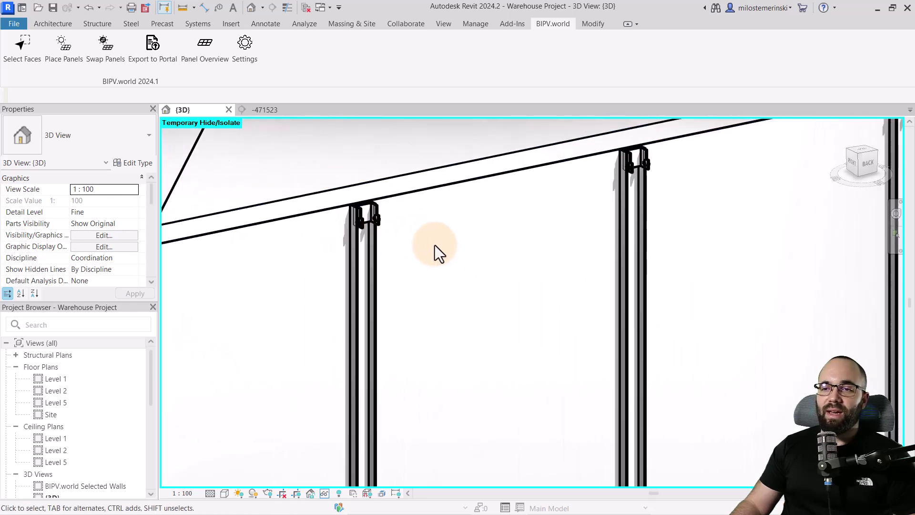
left_click(284, 9)
scroll(381, 206, "down", 4)
middle_click_drag(359, 221, 406, 211)
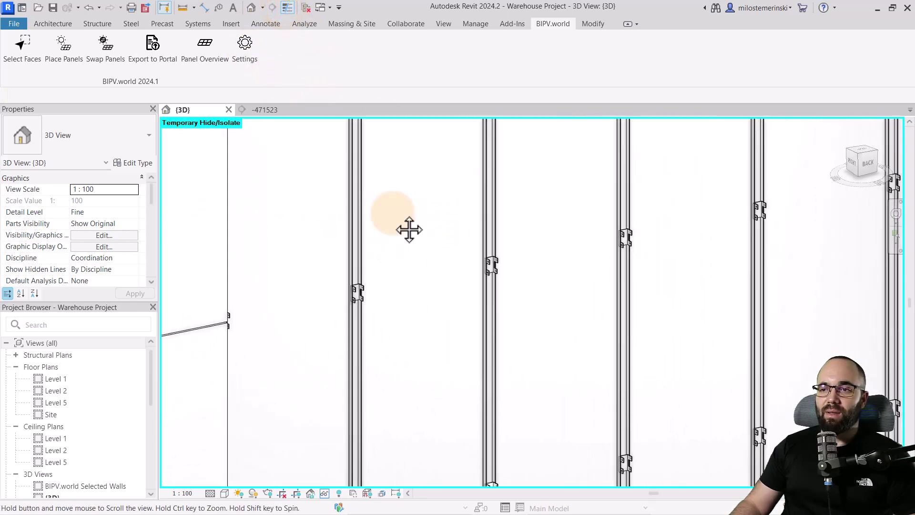
Select a double axle bracket on the railing to inspect it, and reset the temporary hiding in the view
scroll(344, 243, "up", 5)
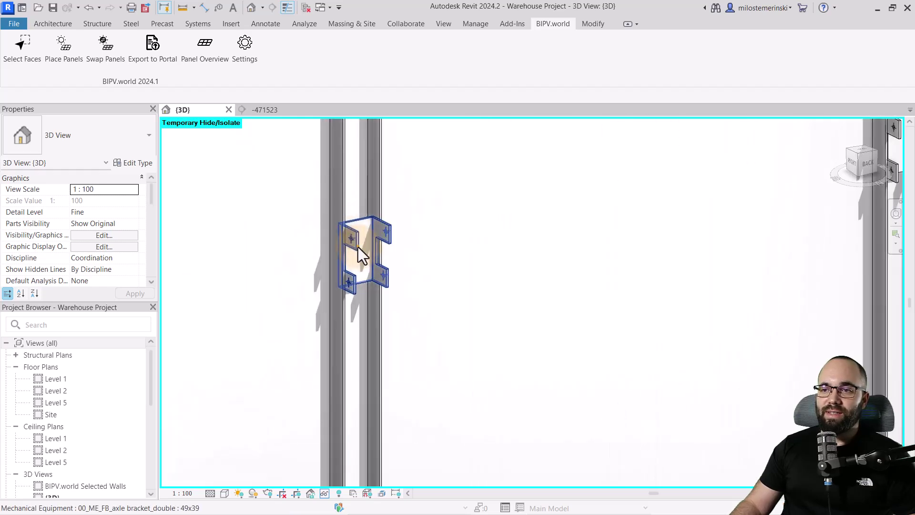
left_click(359, 247)
scroll(276, 258, "down", 6)
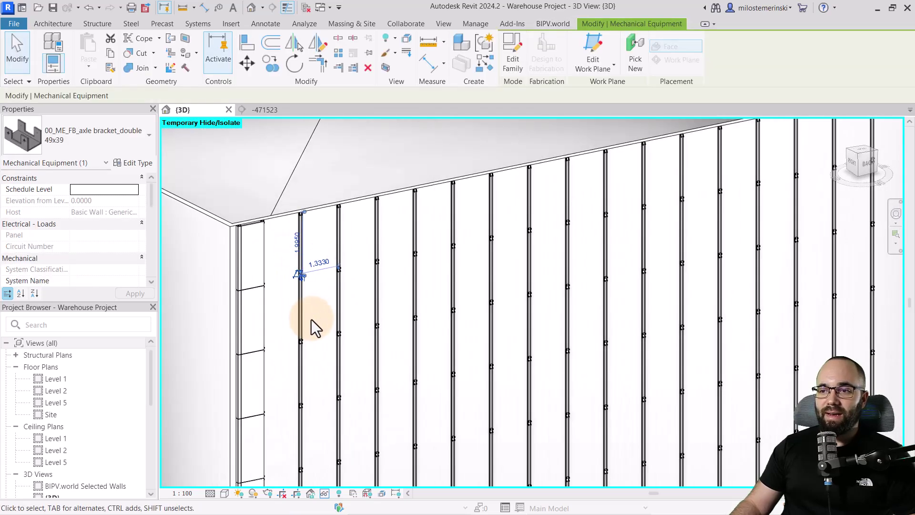
middle_click_drag(315, 328, 327, 266, "shift")
left_click(324, 494)
left_click(345, 481)
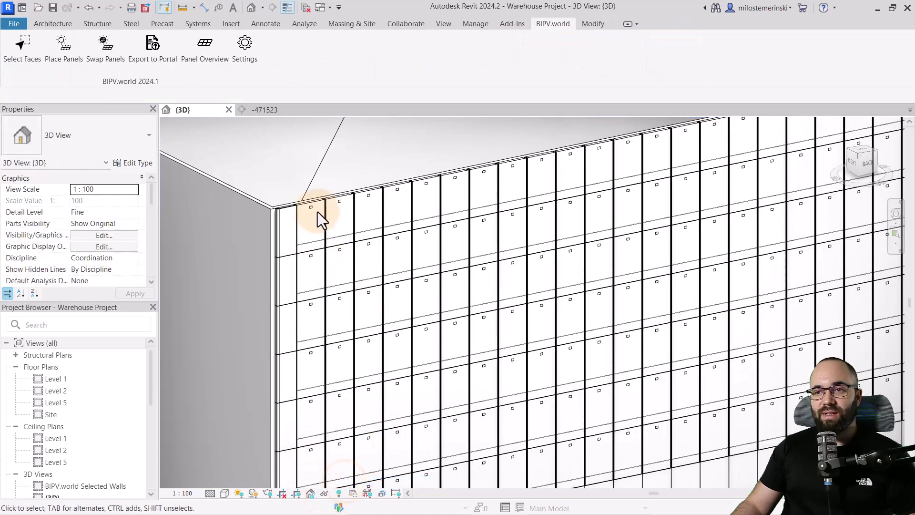
Select all BIPV.world-frame panel instances in the entire project and temporarily isolate them in the 3D view
scroll(316, 208, "up", 4)
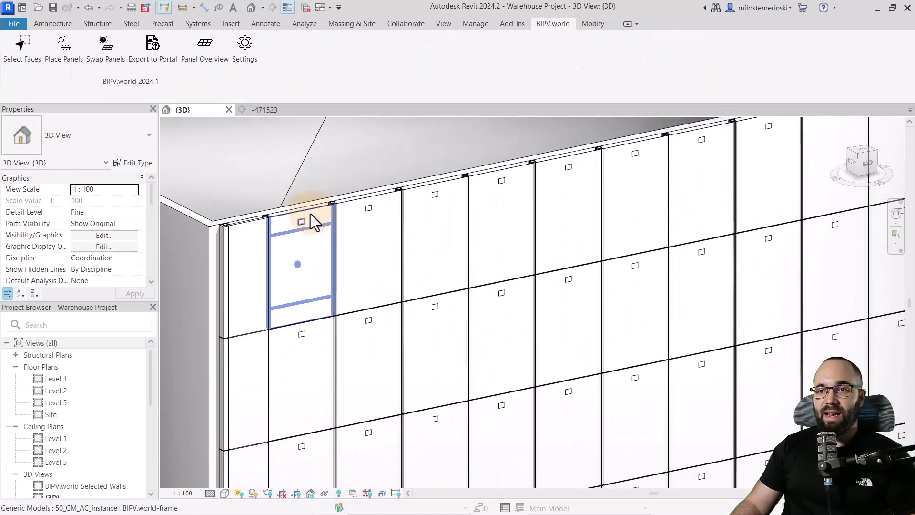
left_click(311, 214)
right_click(253, 171)
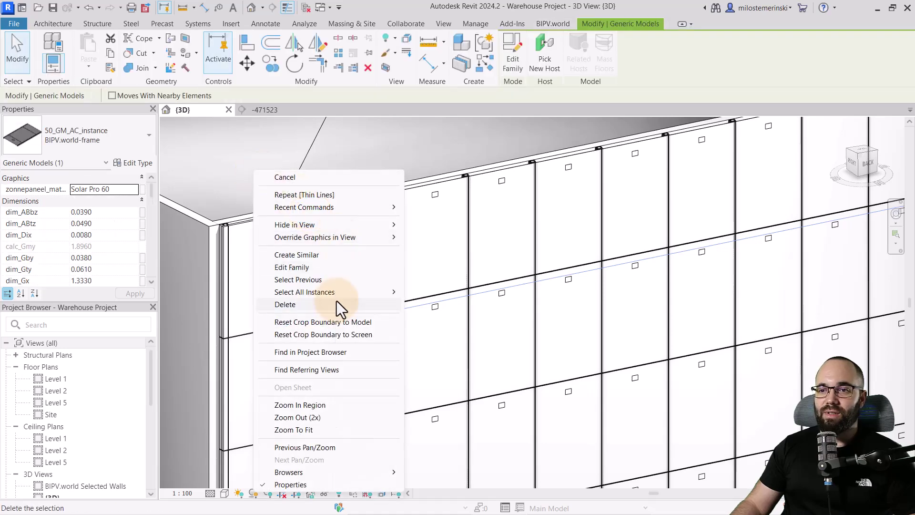
mouse_move(337, 296)
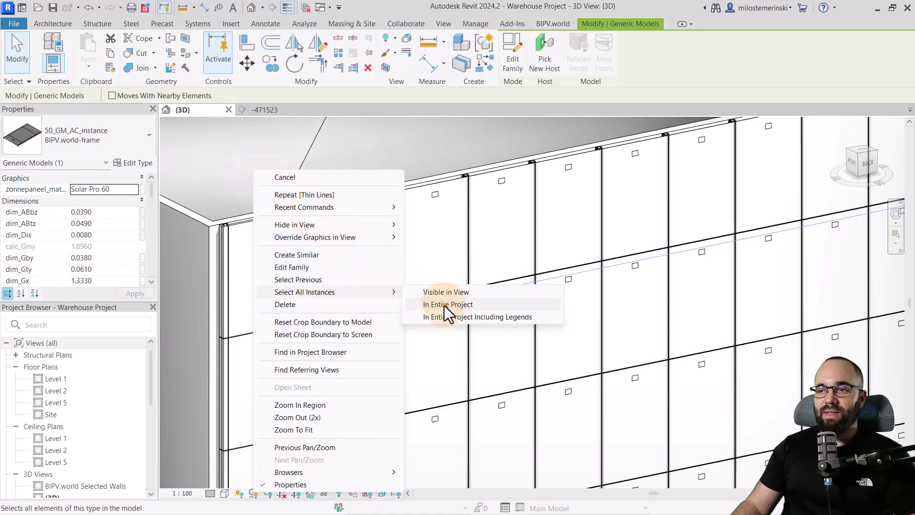
left_click(445, 305)
left_click(324, 494)
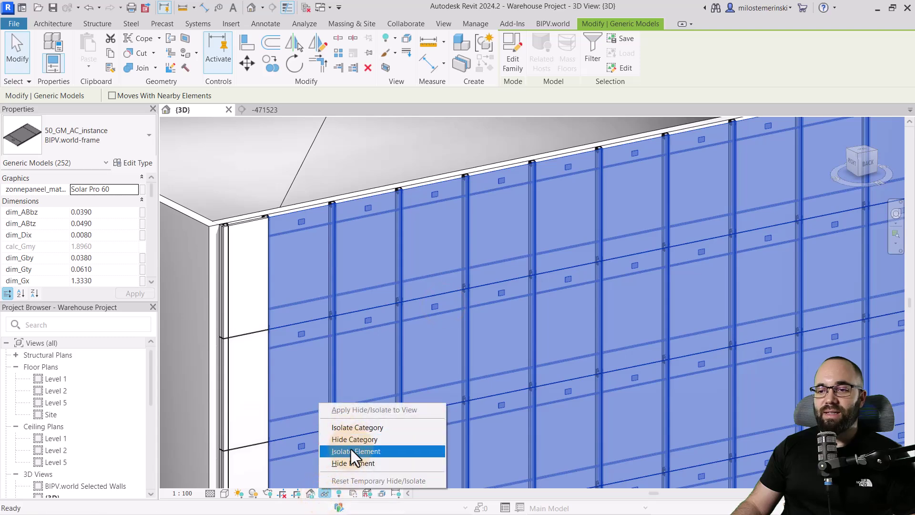
left_click(351, 451)
Orbit to the back of the isolated panels and examine their frame profiles and small rectangular boxes up close
middle_click_drag(337, 276, 653, 282, "shift")
scroll(600, 208, "up", 4)
scroll(502, 239, "up", 1)
left_click(501, 239)
scroll(464, 264, "up", 3)
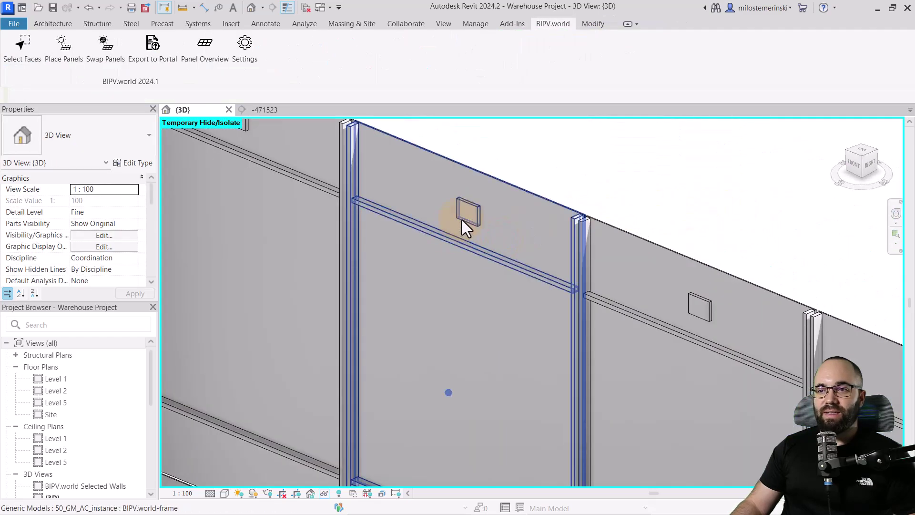
scroll(456, 199, "down", 2)
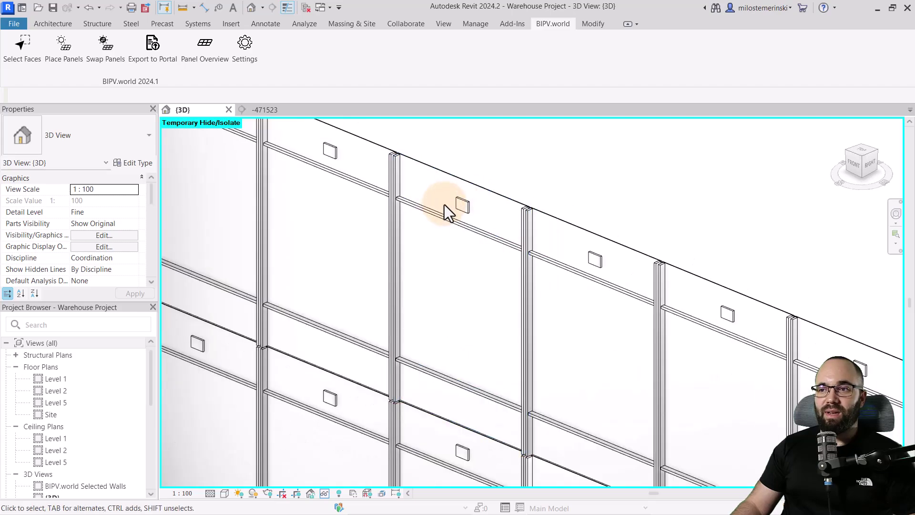
Reset the temporary isolation of the panels so the whole warehouse model is displayed again
scroll(387, 219, "down", 2)
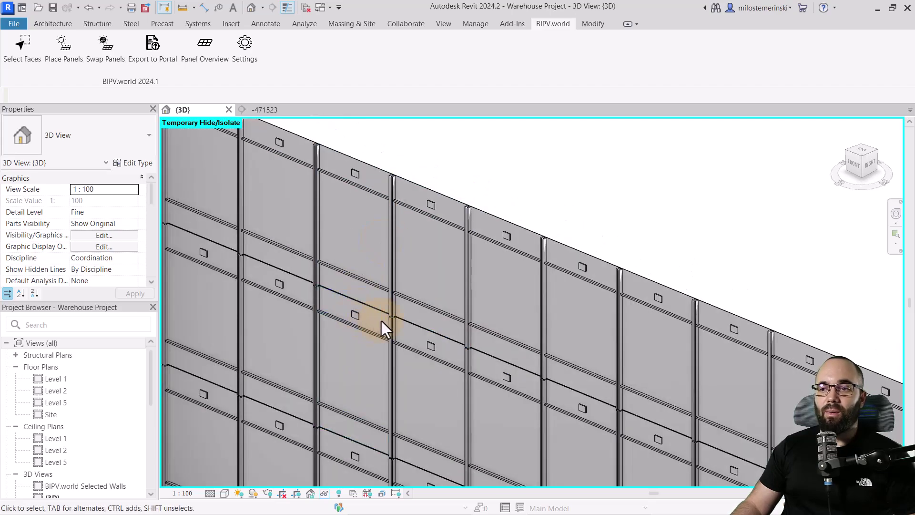
scroll(477, 235, "down", 4)
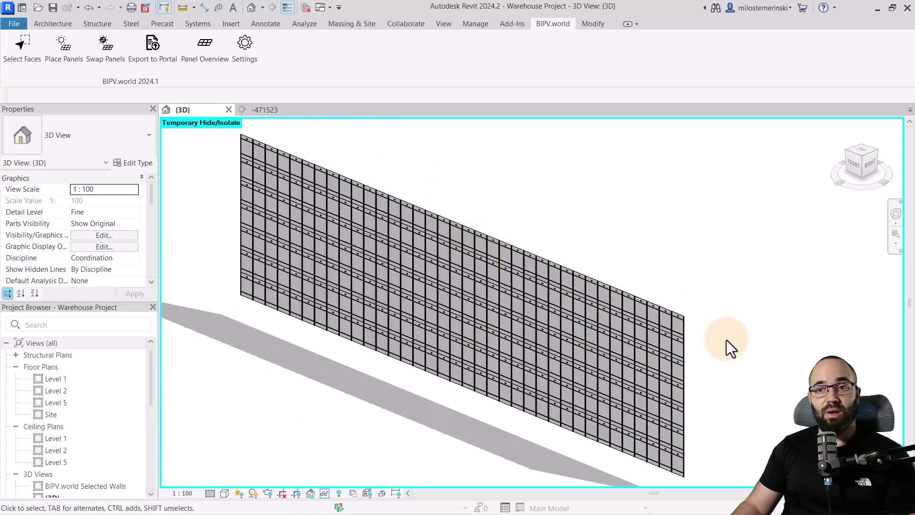
middle_click_drag(730, 347, 491, 377, "shift")
left_click(339, 493)
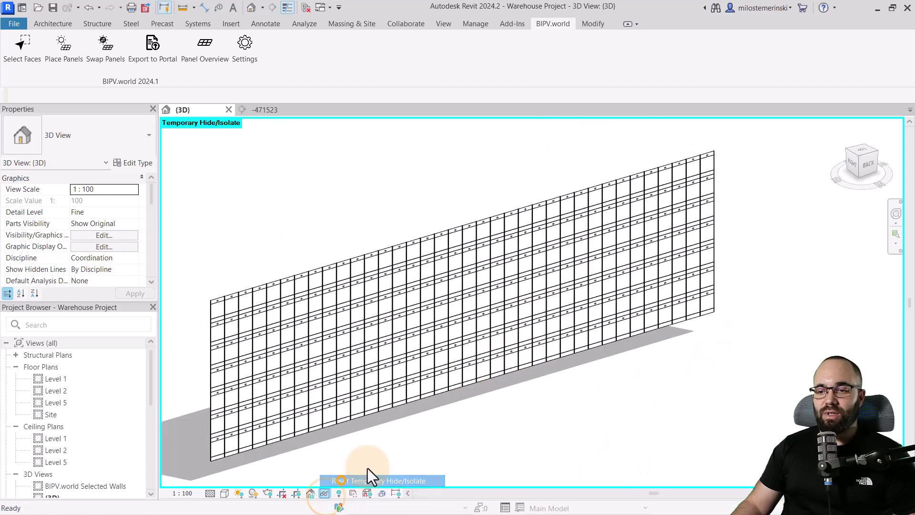
left_click(341, 482)
Select the long bare wall adjoining the panelled facade and load it from Revit into the BIPV.world wall selection
middle_click_drag(466, 419, 255, 307, "shift")
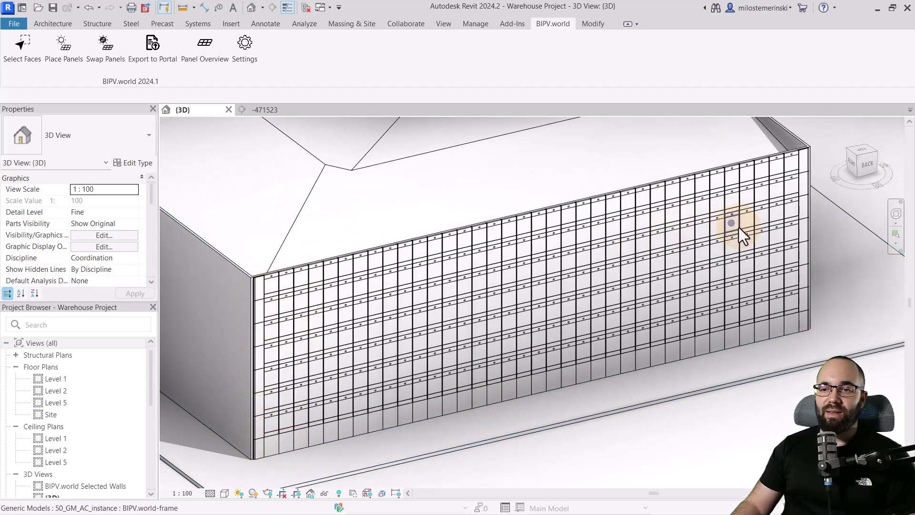
scroll(268, 298, "up", 5)
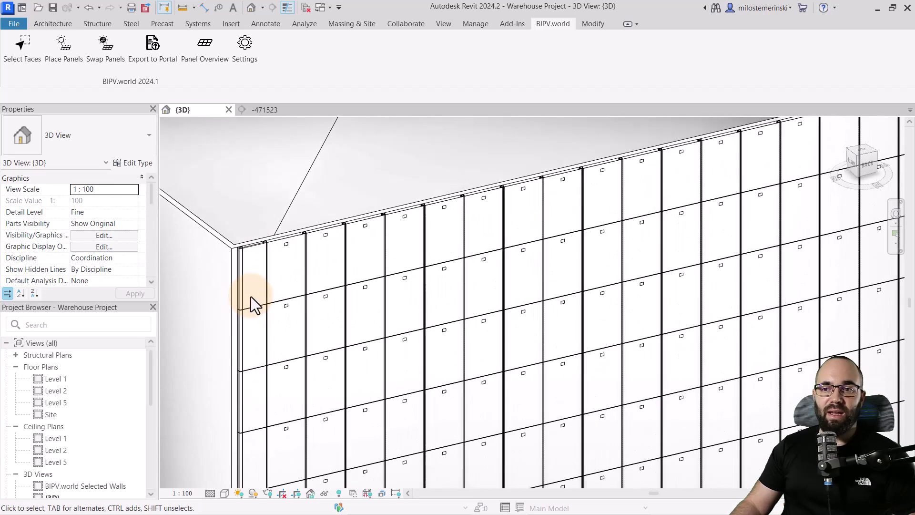
scroll(394, 184, "down", 5)
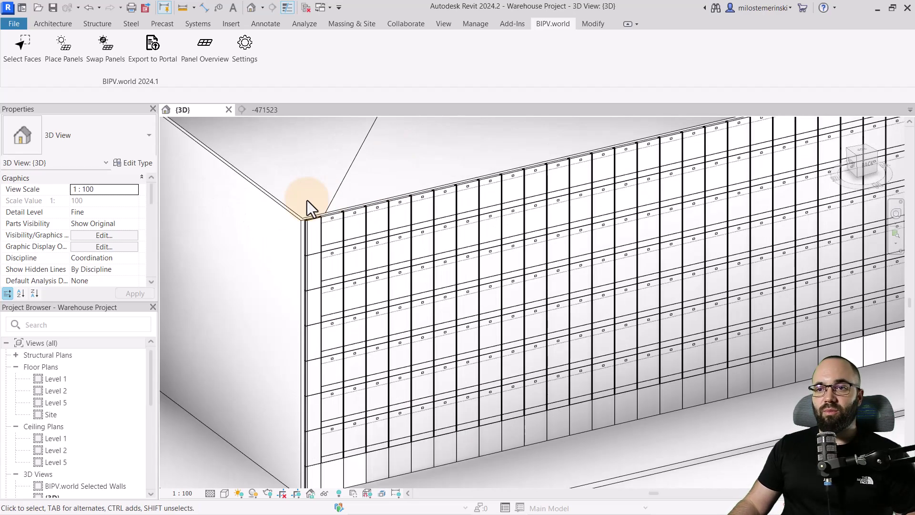
middle_click_drag(307, 200, 595, 301, "shift")
scroll(500, 278, "down", 5)
left_click(472, 270)
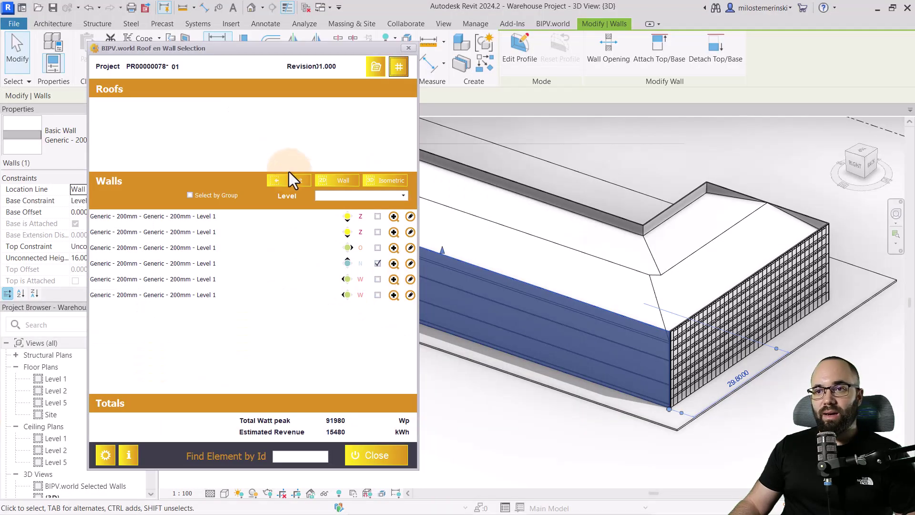
left_click(290, 179)
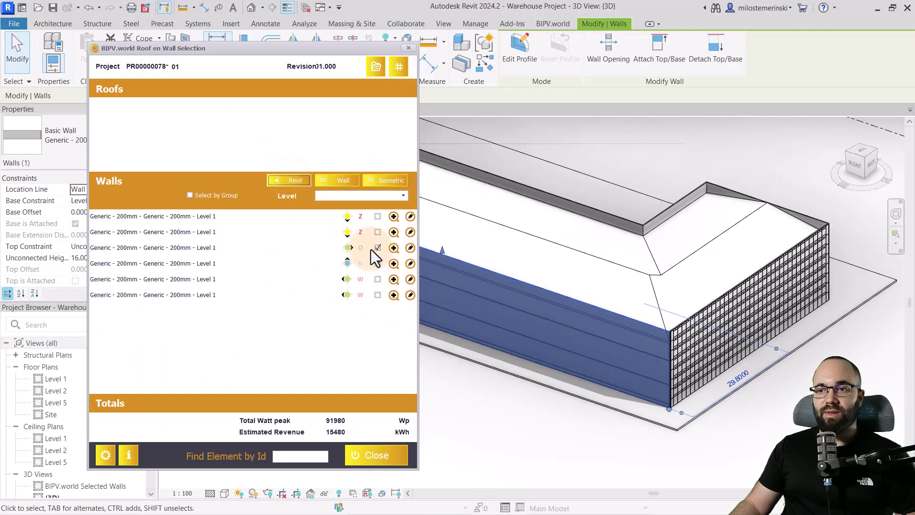
left_click(376, 264)
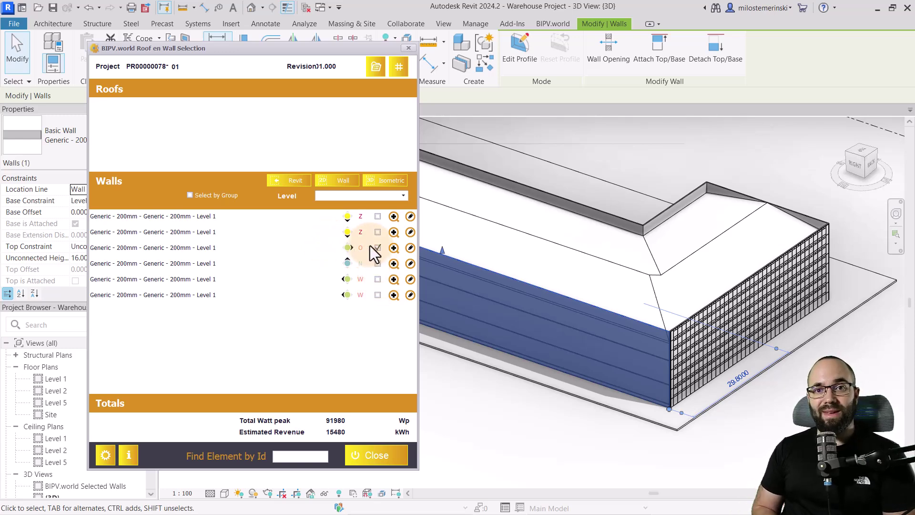
Display the selected wall in its own section view and start BIPV.world Automatic Placement
left_click(349, 185)
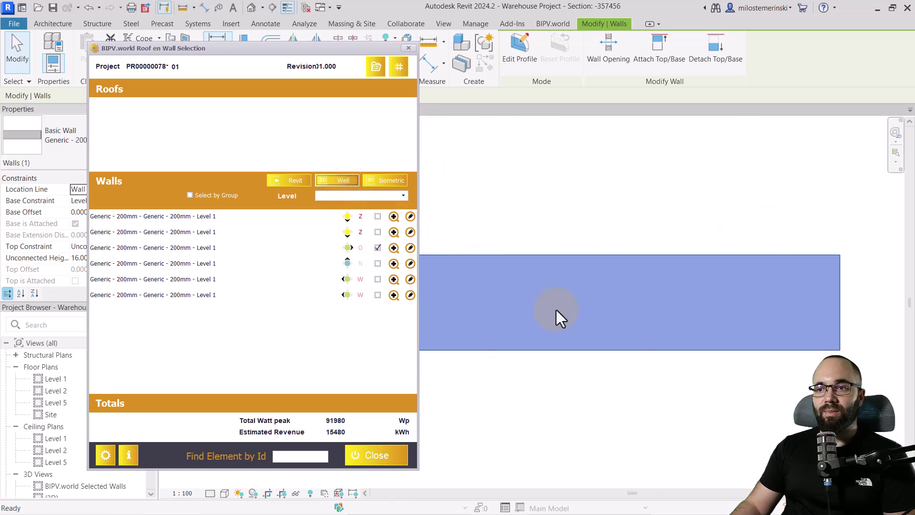
left_click(399, 85)
left_click(400, 69)
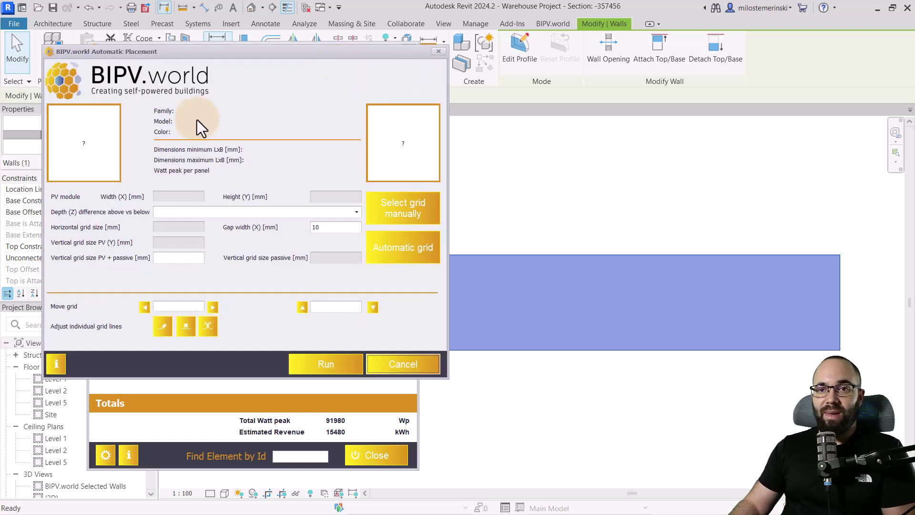
Choose the portrait Solar Pro Design 96 - Grey PV panel, 1323 x 1984 mm, and the Paspaneel passive panel
left_click(90, 148)
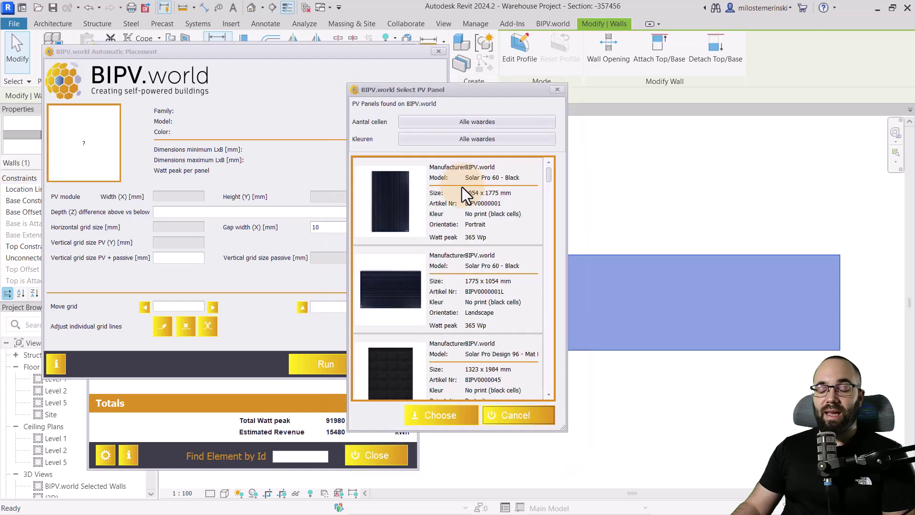
scroll(459, 218, "down", 3)
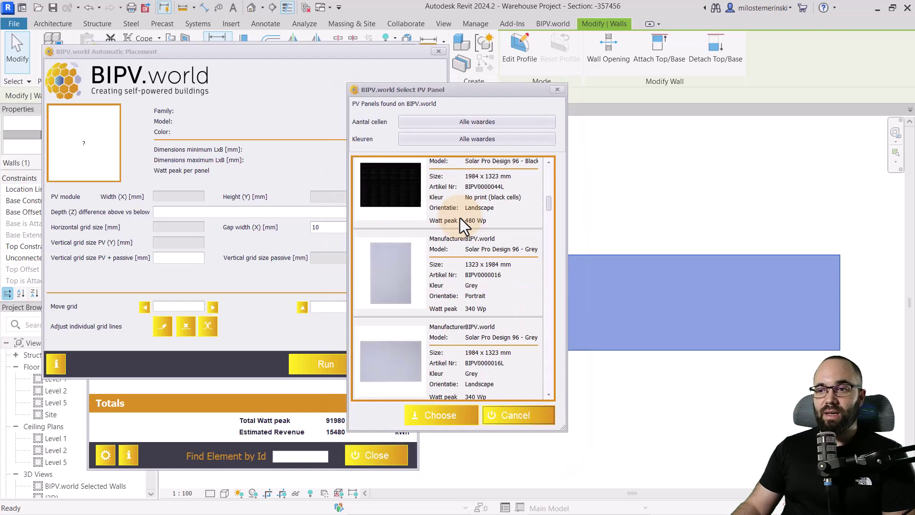
left_click(399, 281)
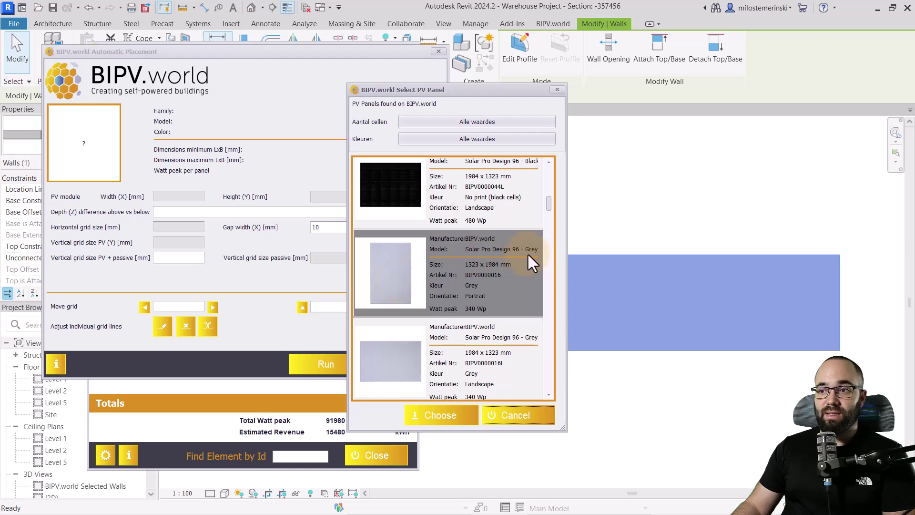
left_click(443, 423)
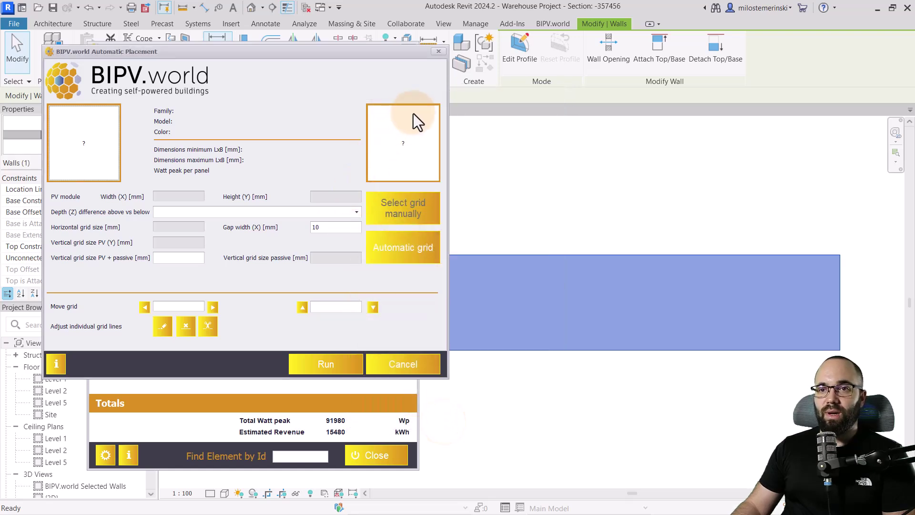
left_click(404, 148)
left_click(399, 168)
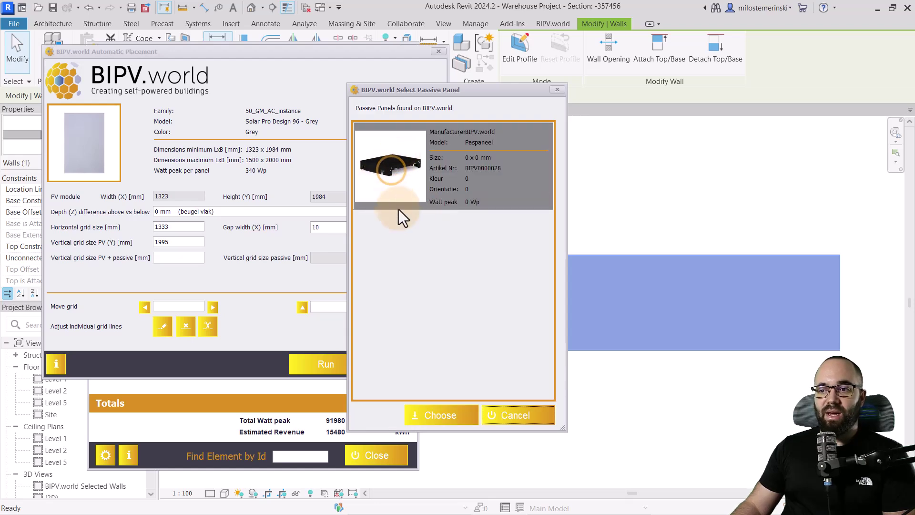
left_click(438, 412)
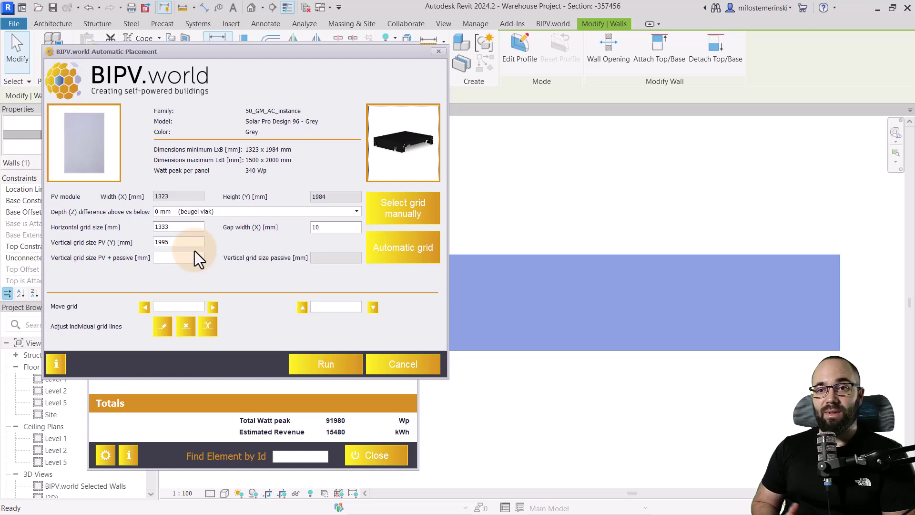
Set the vertical grid size PV + passive to 2395 mm and the depth difference to 130 mm (beugel 180)
left_click(186, 257)
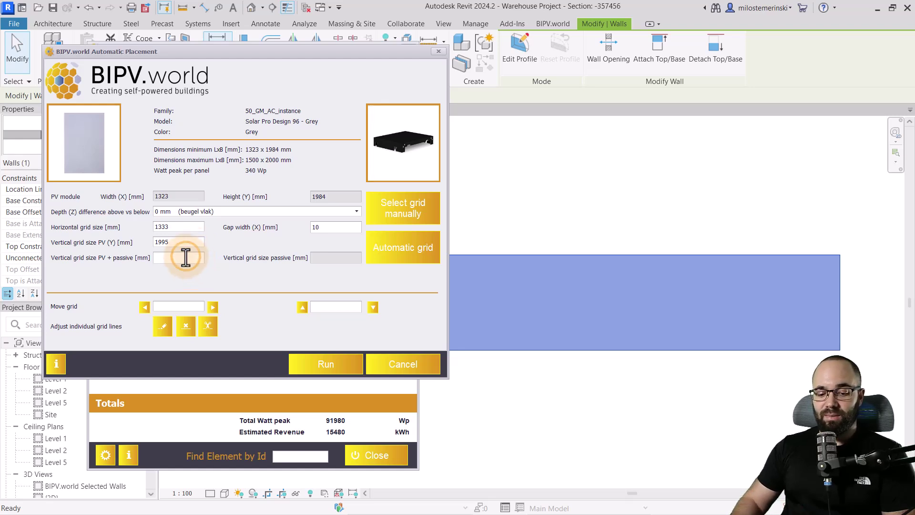
type("23")
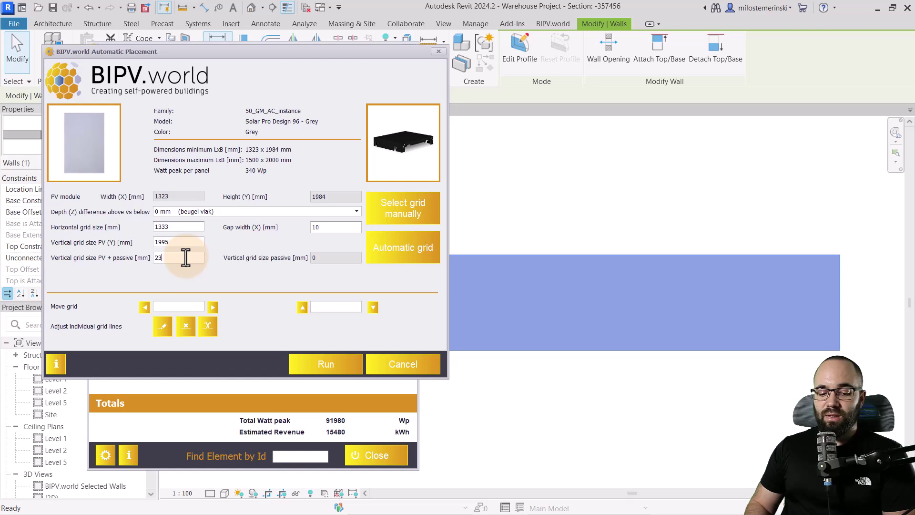
type("95")
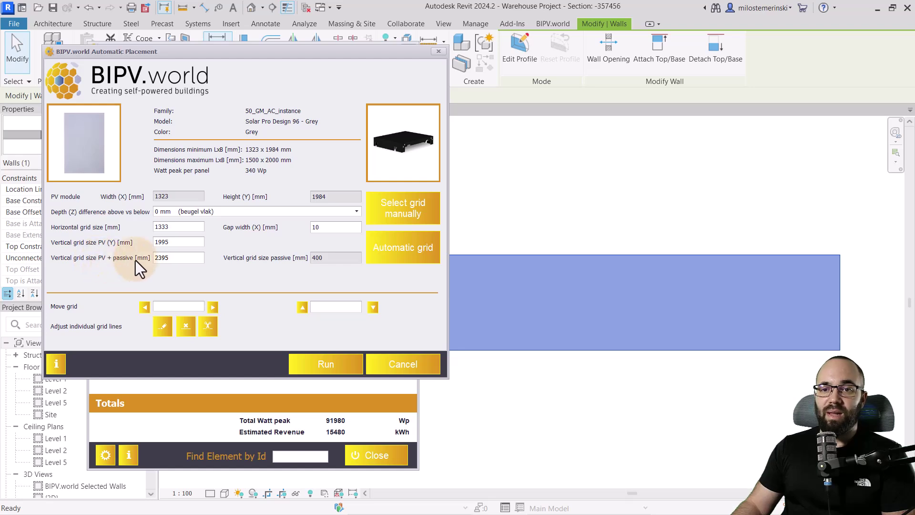
left_click(201, 212)
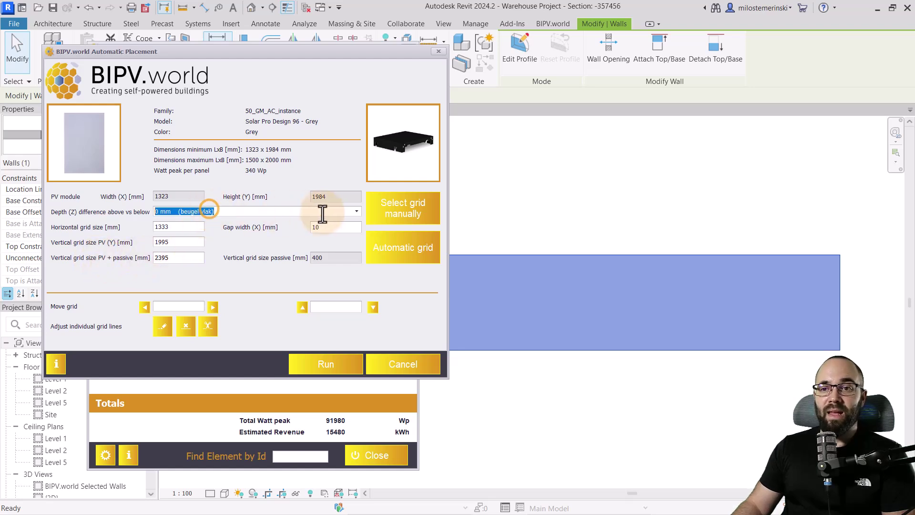
left_click(357, 212)
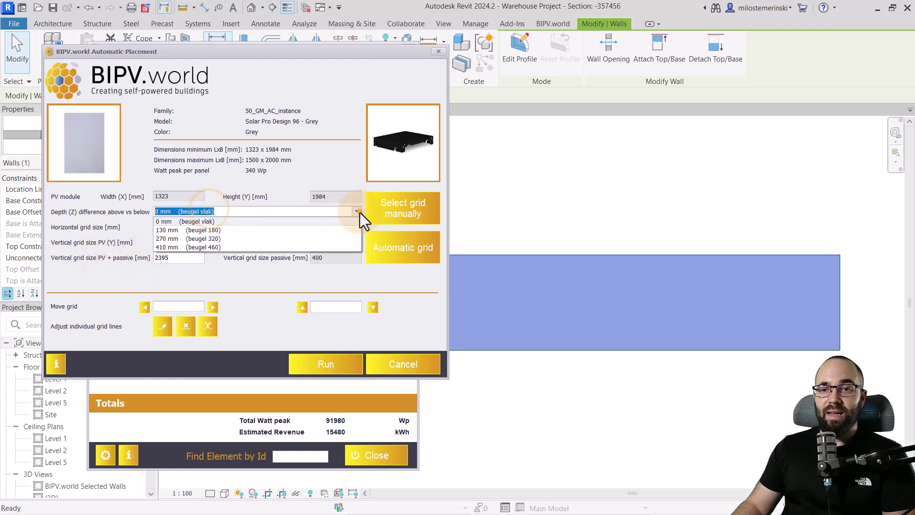
left_click(174, 230)
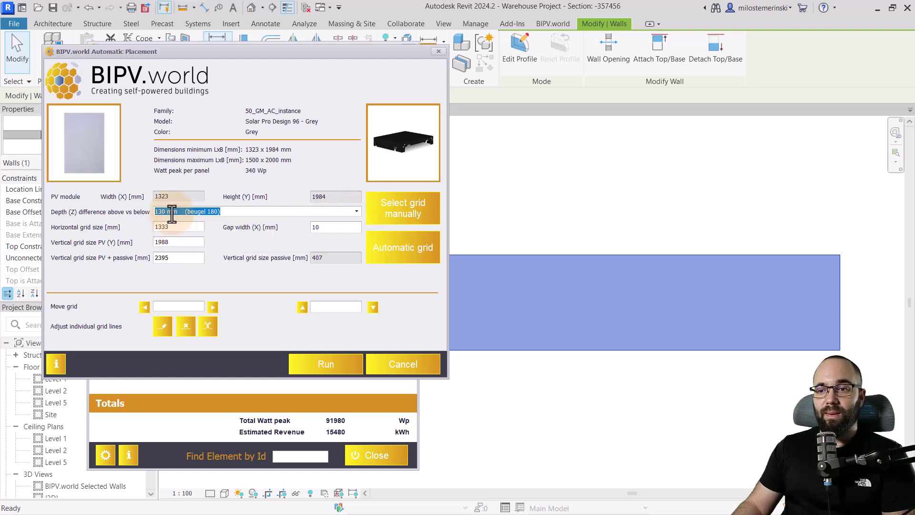
Generate the automatic grid on the long wall, run the panel placement on it, and close the placement window
left_click(401, 249)
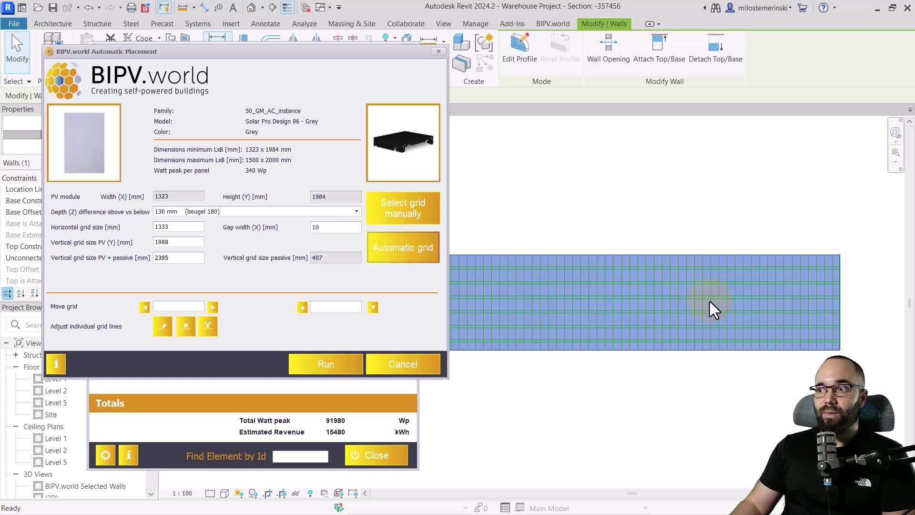
scroll(521, 282, "up", 2)
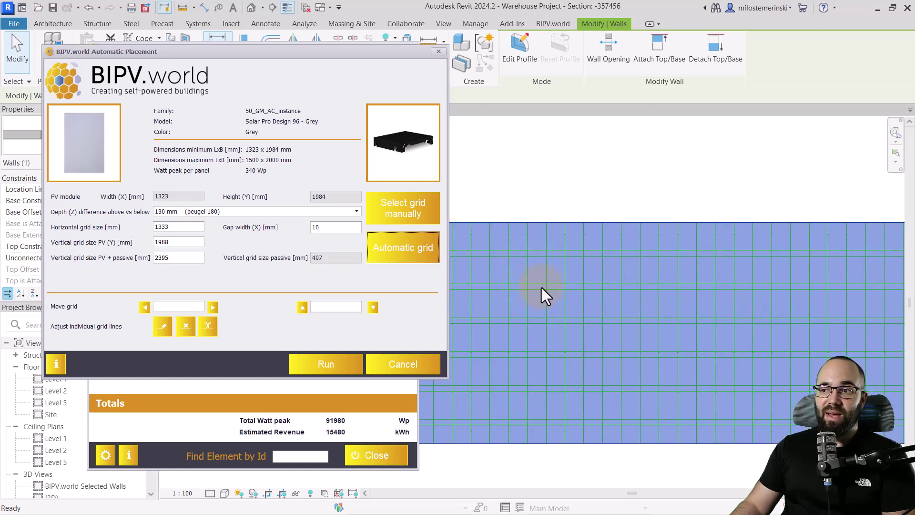
left_click(325, 371)
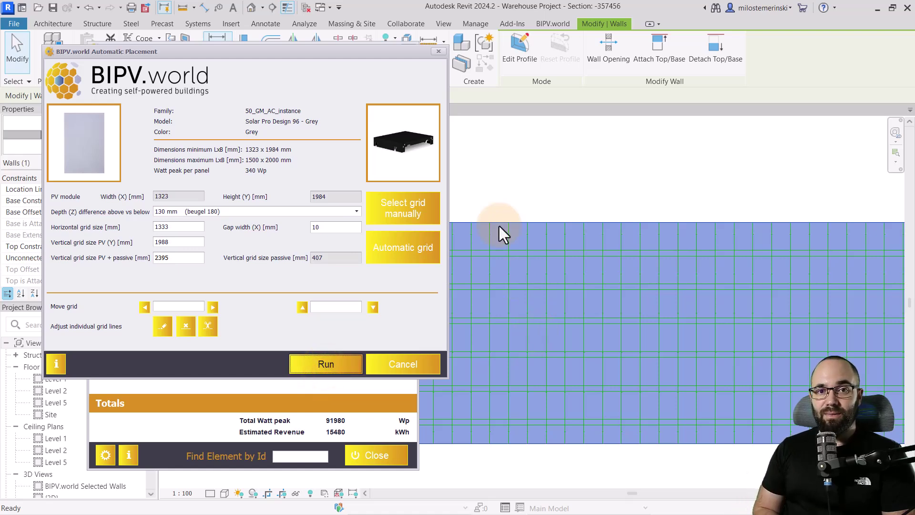
left_click(439, 51)
left_click(516, 175)
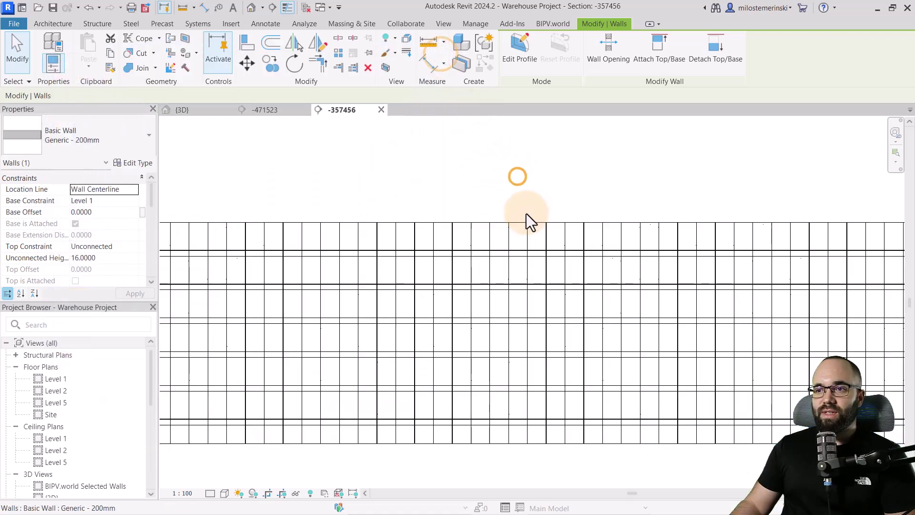
Return to the 3D view and examine the tilted panels and passive strips near the building corner
left_click(191, 115)
middle_click_drag(710, 422, 690, 401, "shift")
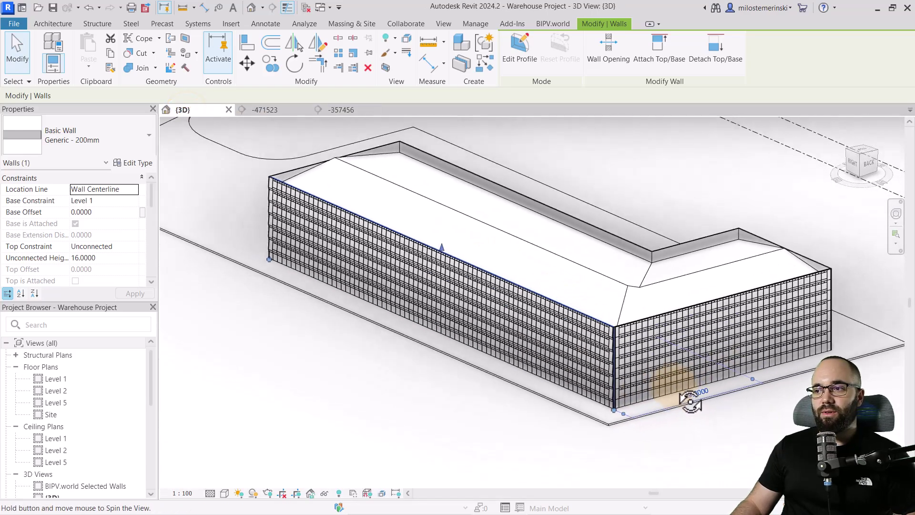
scroll(615, 333, "up", 10)
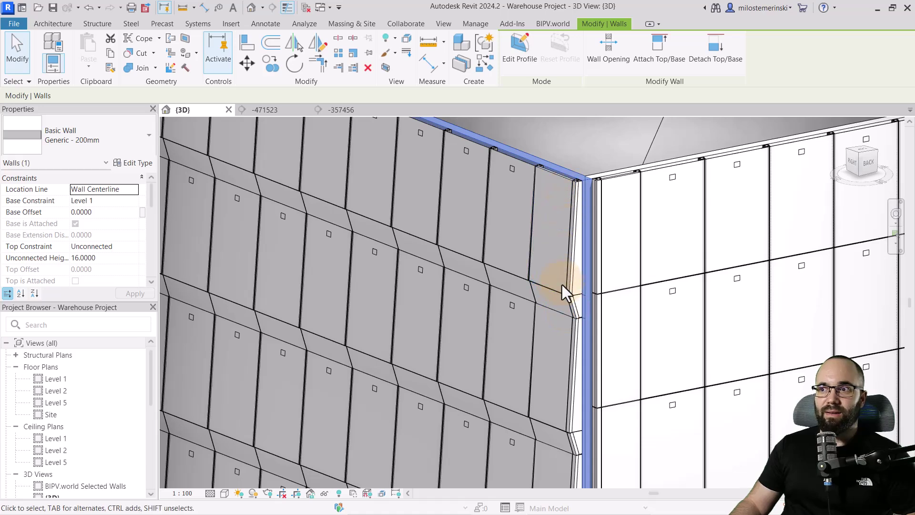
scroll(556, 290, "down", 2)
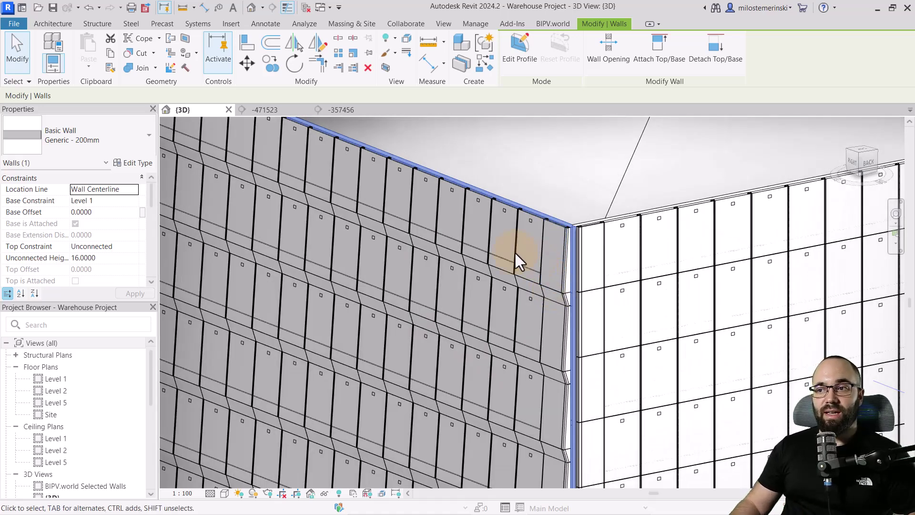
scroll(524, 291, "down", 1)
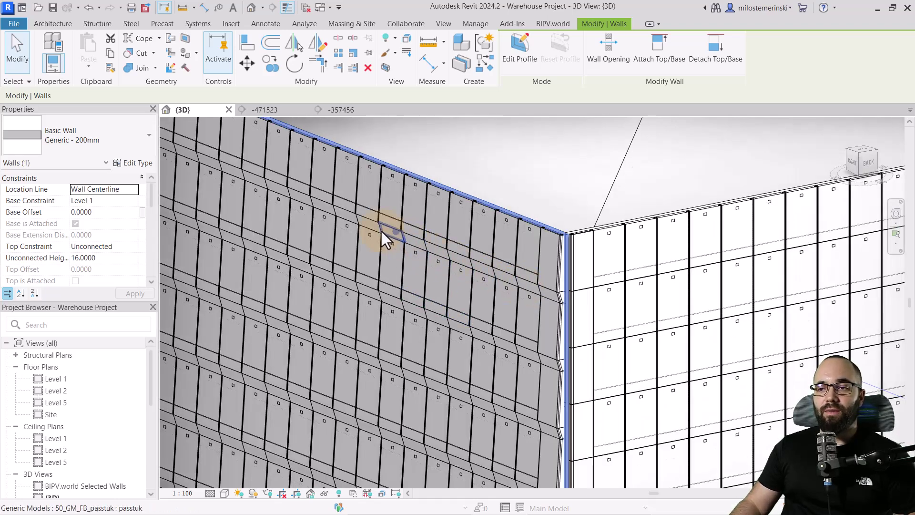
scroll(524, 302, "down", 3)
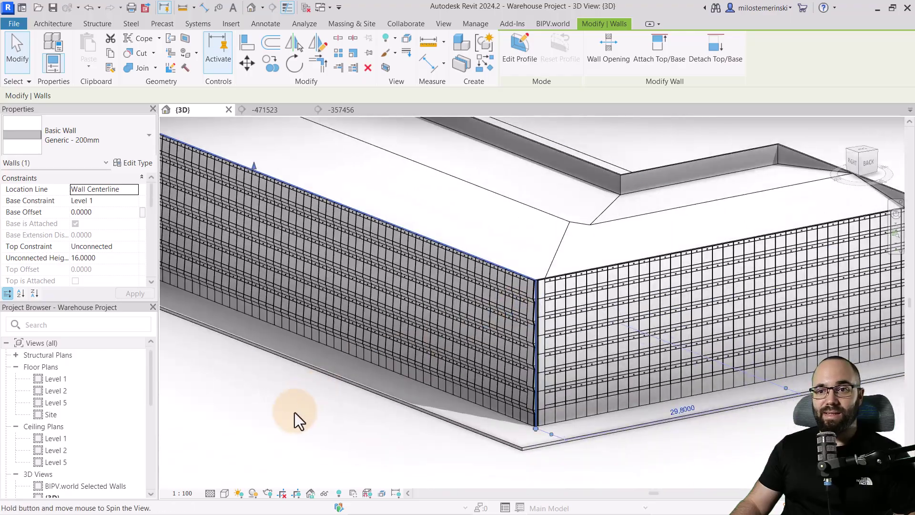
Change the visual style of the 3D view to Realistic with the panelled building corner in view
middle_click_drag(295, 413, 233, 493, "shift")
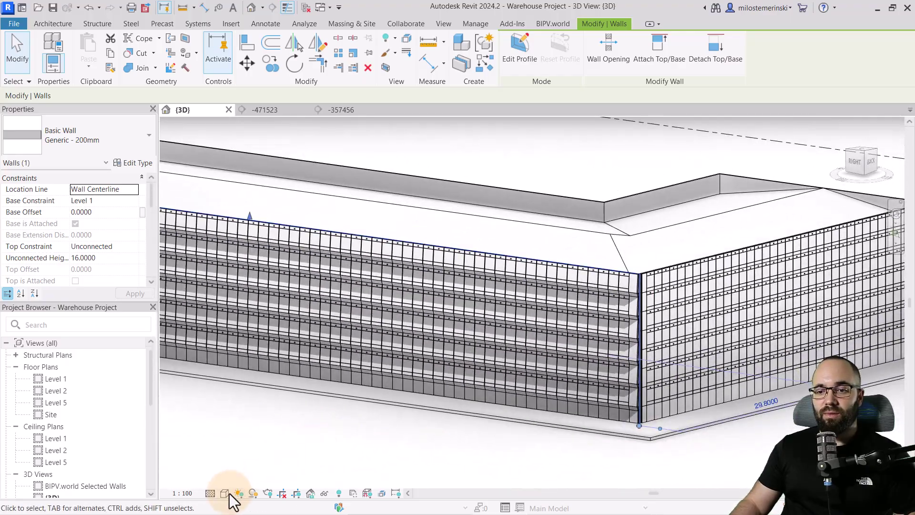
left_click(225, 494)
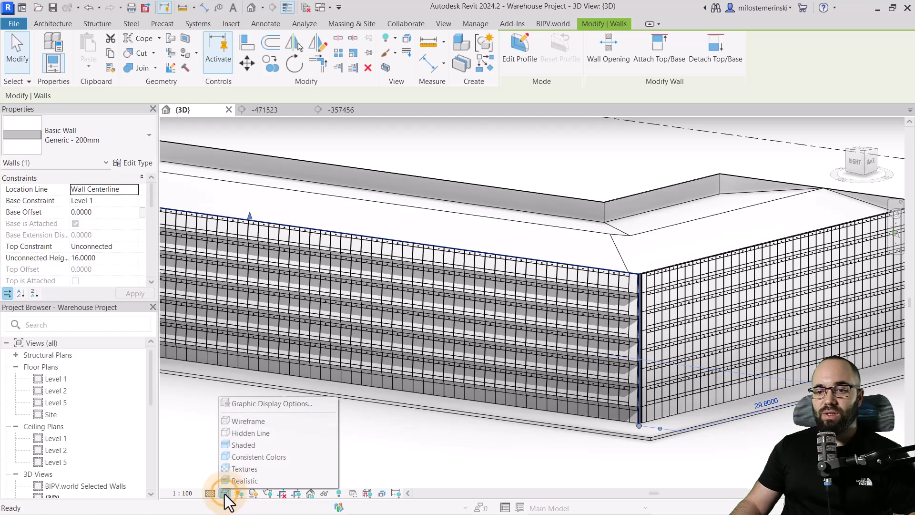
left_click(247, 480)
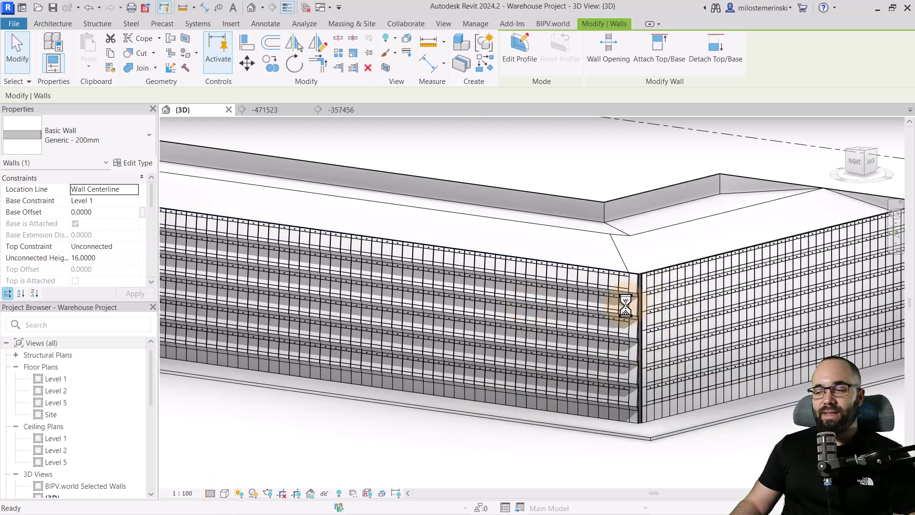
Select the blank short end wall next to the panelled facade in the 3D view
key("Escape")
scroll(588, 291, "up", 8)
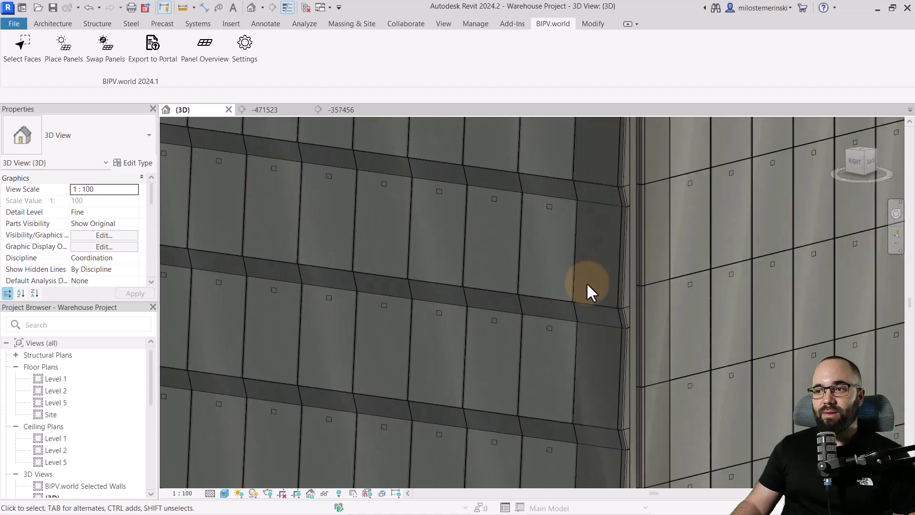
scroll(511, 292, "down", 6)
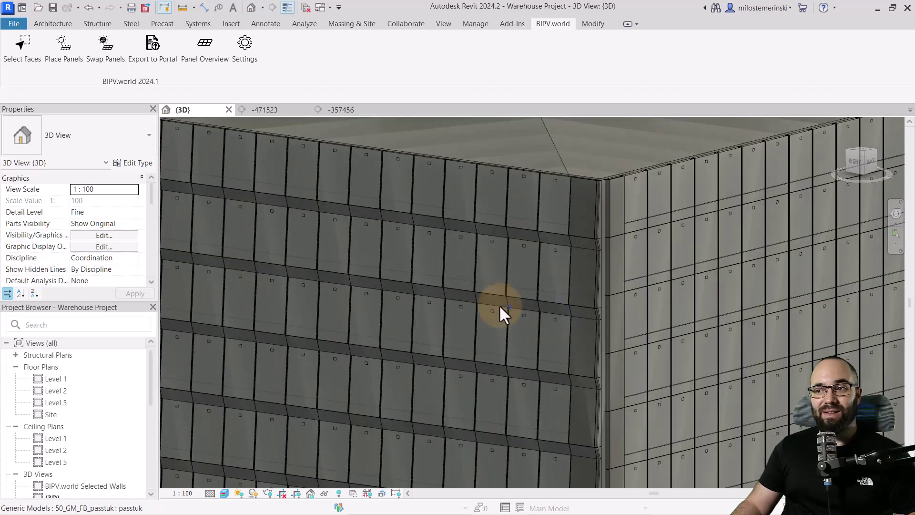
scroll(385, 264, "down", 8)
middle_click_drag(480, 340, 573, 352, "shift")
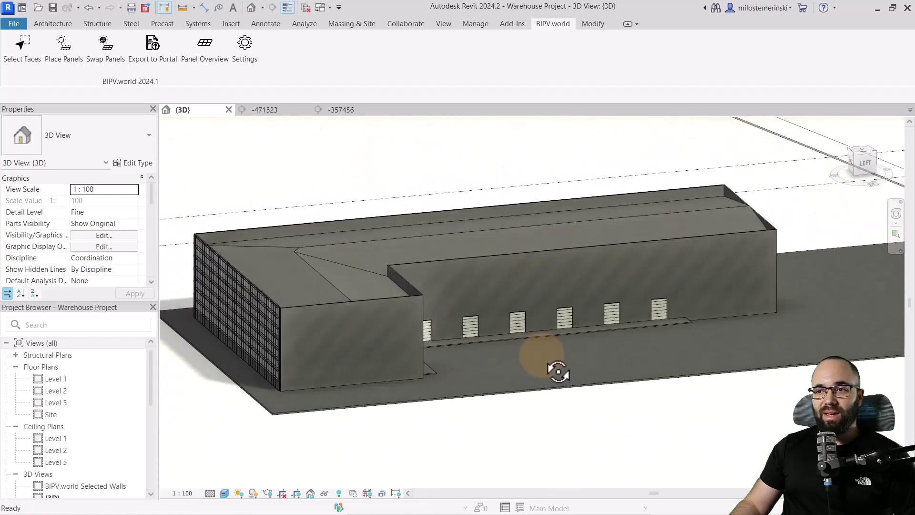
scroll(365, 302, "up", 5)
left_click(364, 300)
middle_click_drag(365, 300, 477, 301, "shift")
middle_click_drag(488, 333, 646, 278, "shift")
scroll(439, 310, "up", 2)
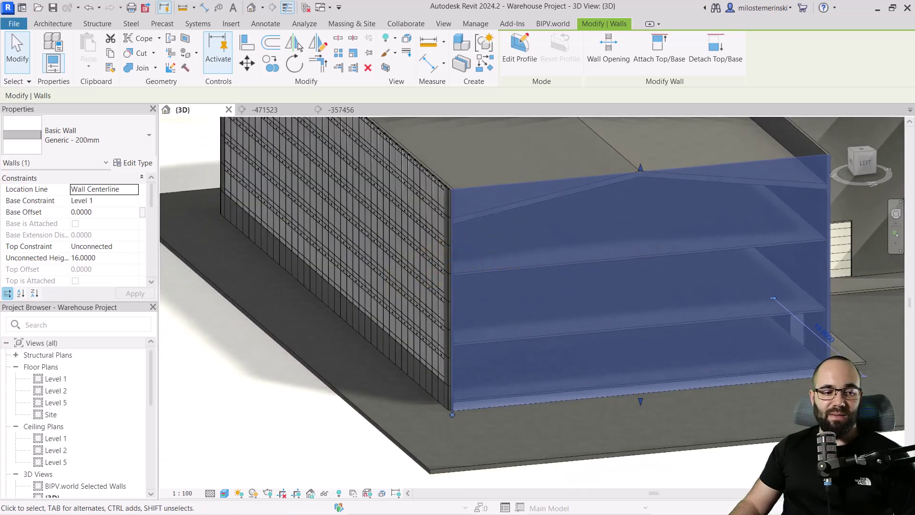
Load the selected wall into the BIPV.world wall selection, keep only its west-facing (W) entry marked and open its section view
left_click(285, 181)
left_click(378, 248)
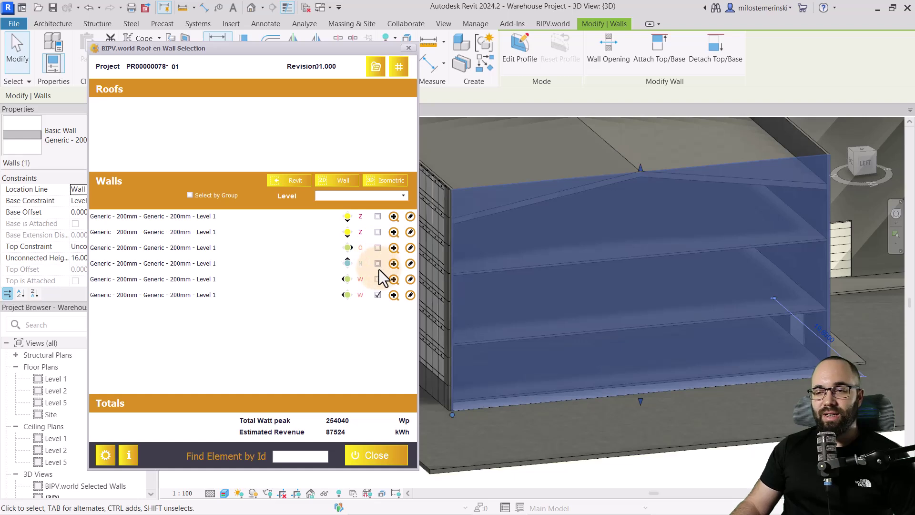
left_click(379, 296)
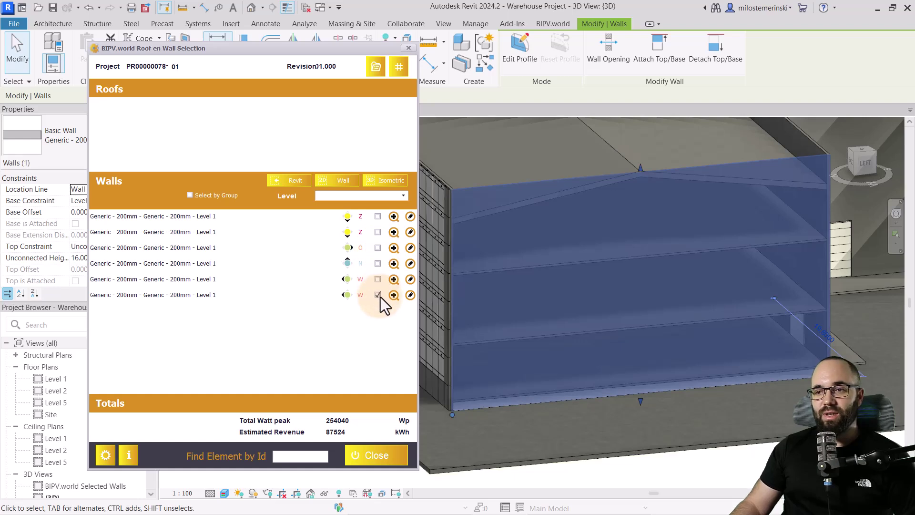
left_click(410, 294)
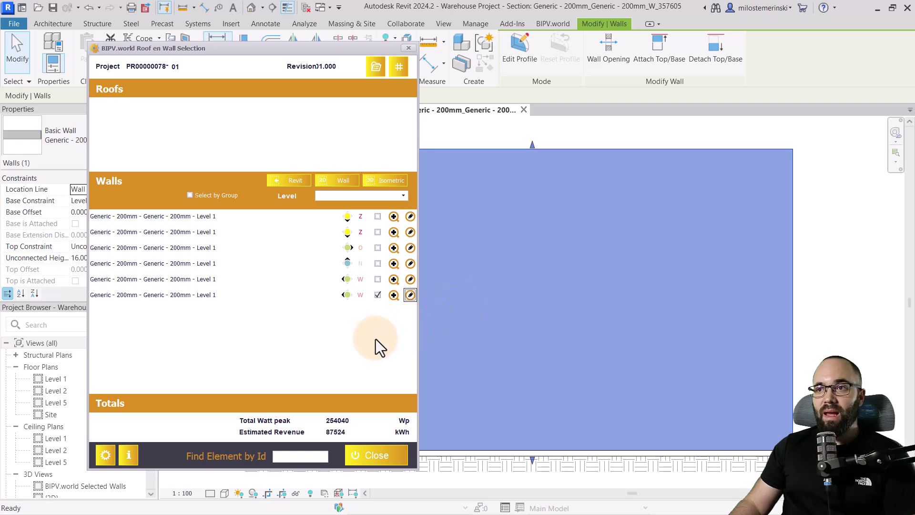
Open the automatic placement settings and choose the Kameleon KSW1 A00125 landscape PV panel, 2302 x 1139 mm, RGB 94/103/110
left_click(400, 68)
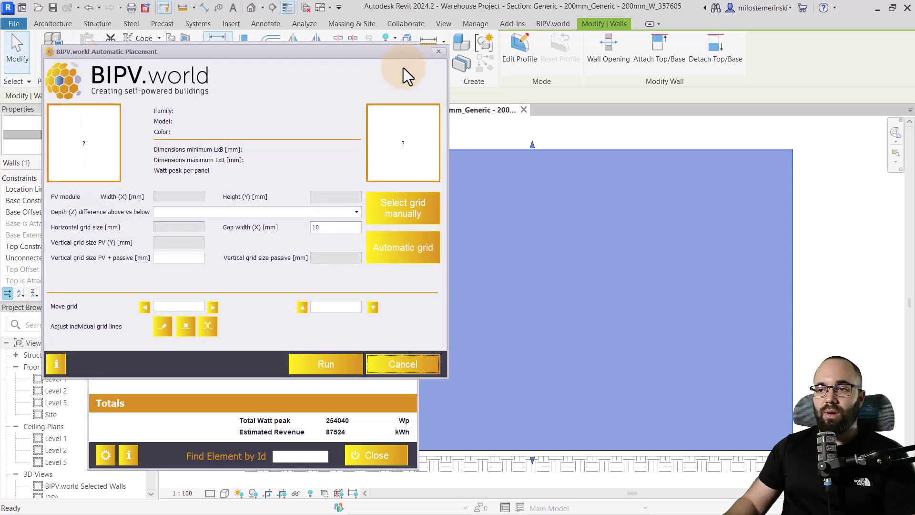
left_click(409, 272)
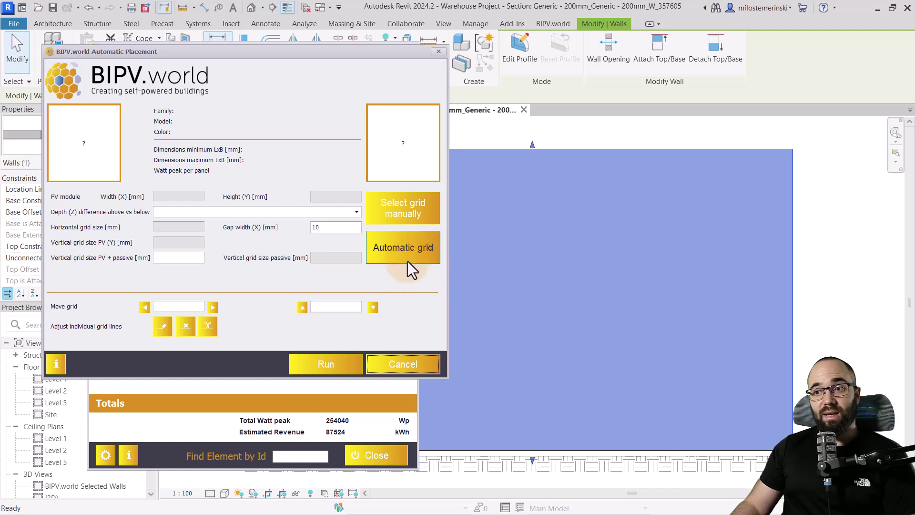
left_click(84, 147)
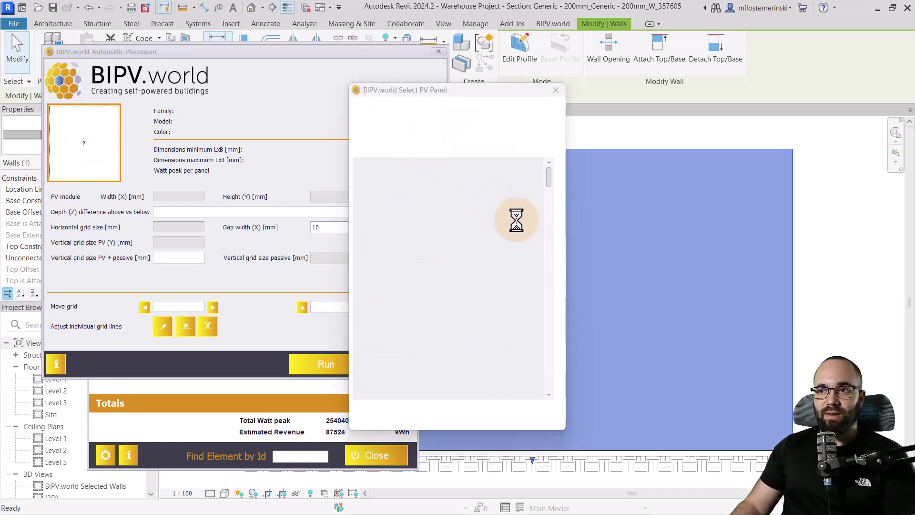
left_click_drag(550, 179, 556, 373)
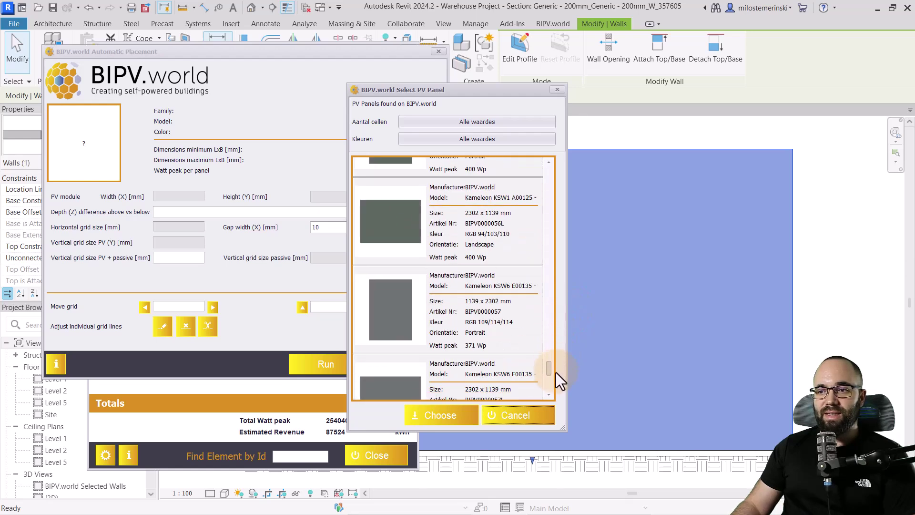
left_click(391, 233)
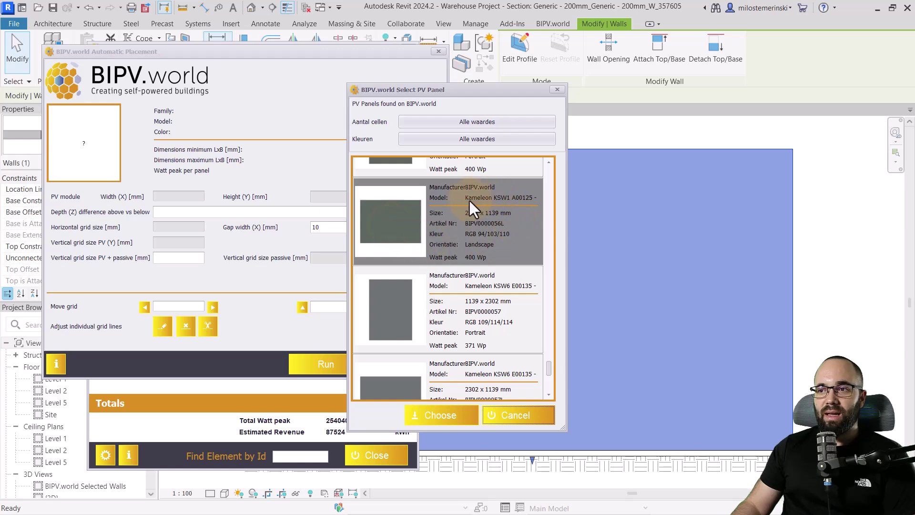
left_click(450, 420)
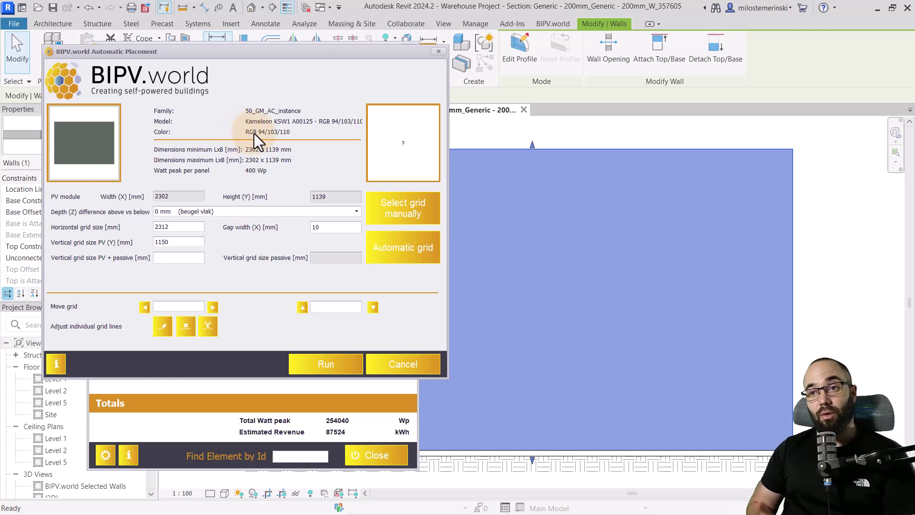
Choose the Paspaneel as the passive panel for this wall's placement
left_click(399, 148)
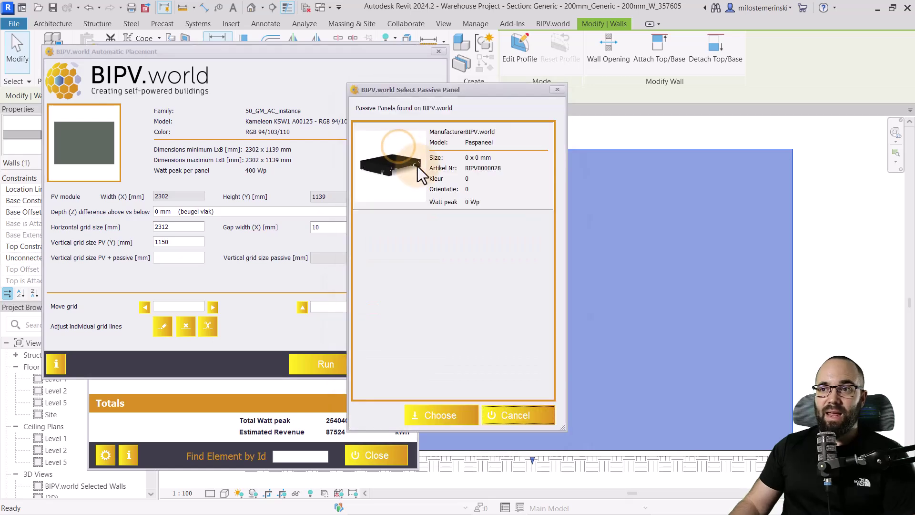
left_click(382, 167)
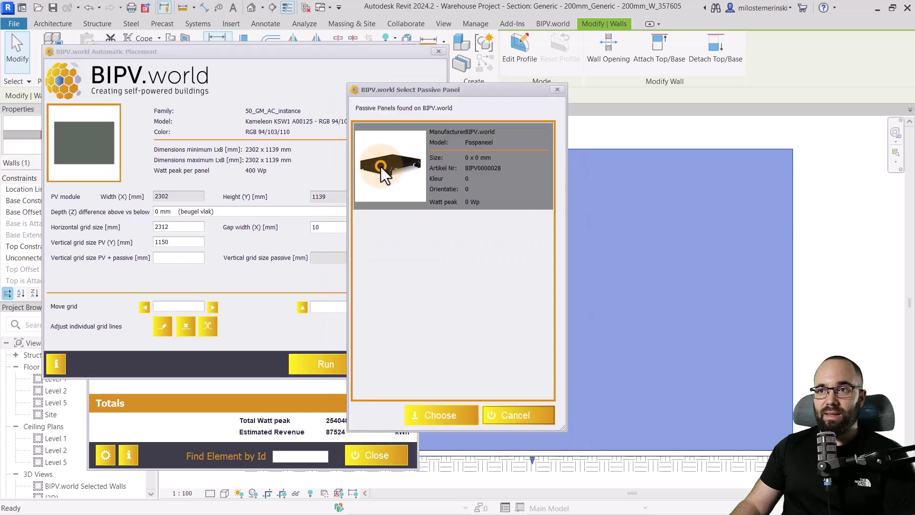
left_click(453, 419)
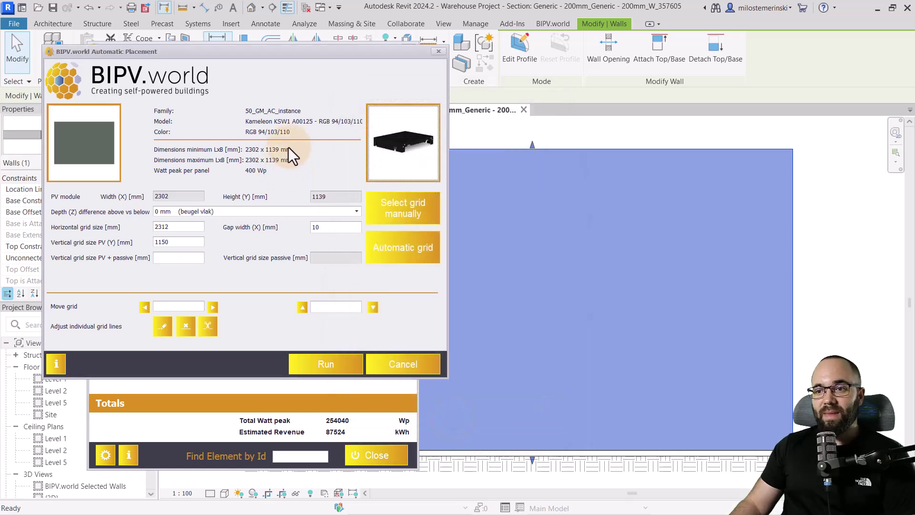
Start manual grid selection and move the wall shape's upper line down to about 14.56 m above its base line
left_click(394, 213)
left_click(653, 308)
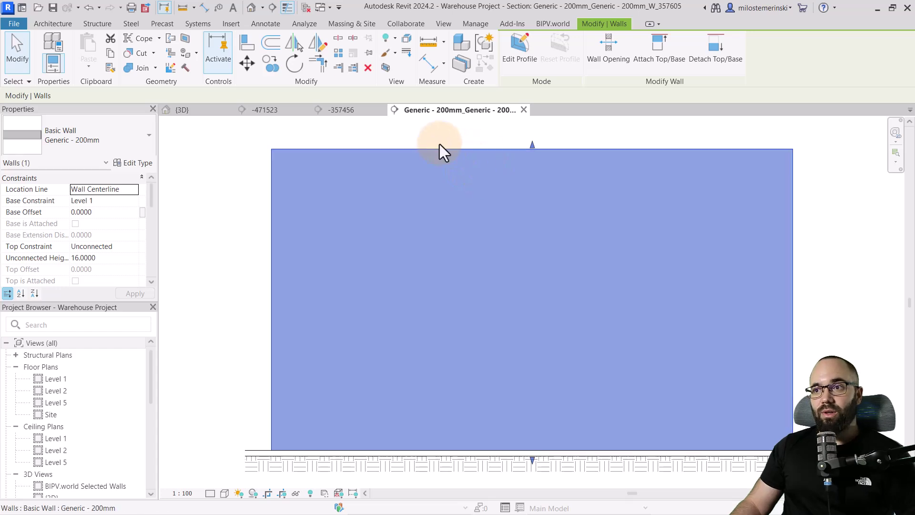
left_click(431, 144)
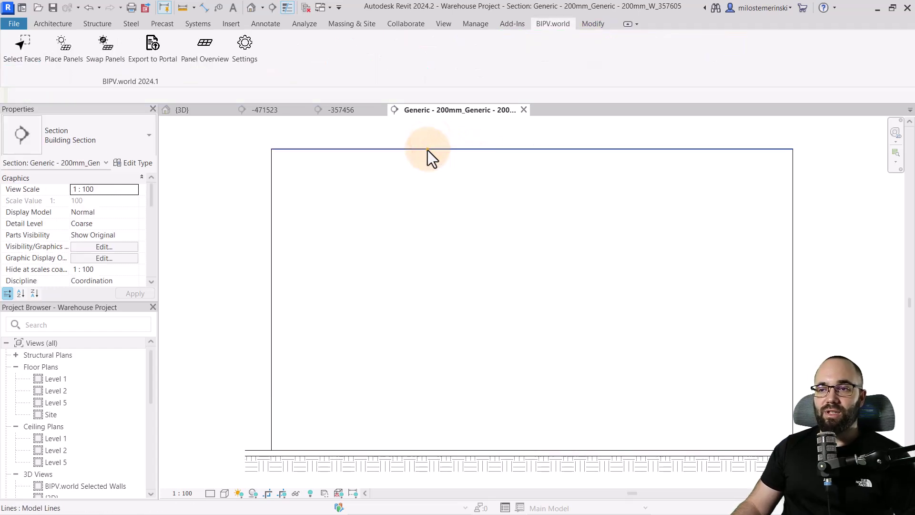
left_click(428, 150)
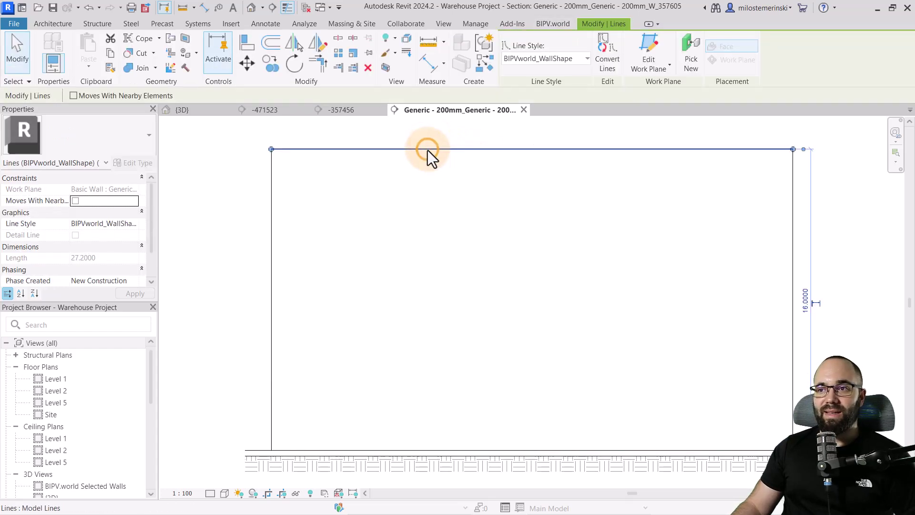
left_click(364, 185)
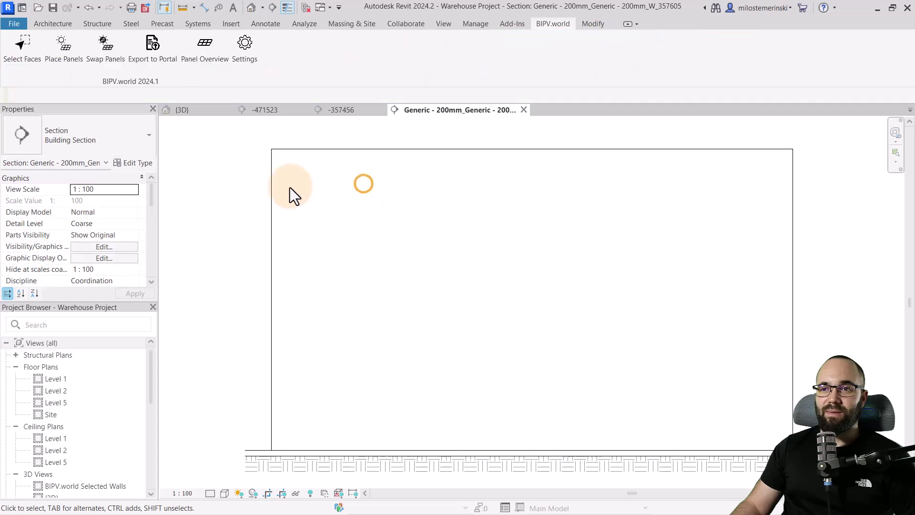
left_click(302, 151)
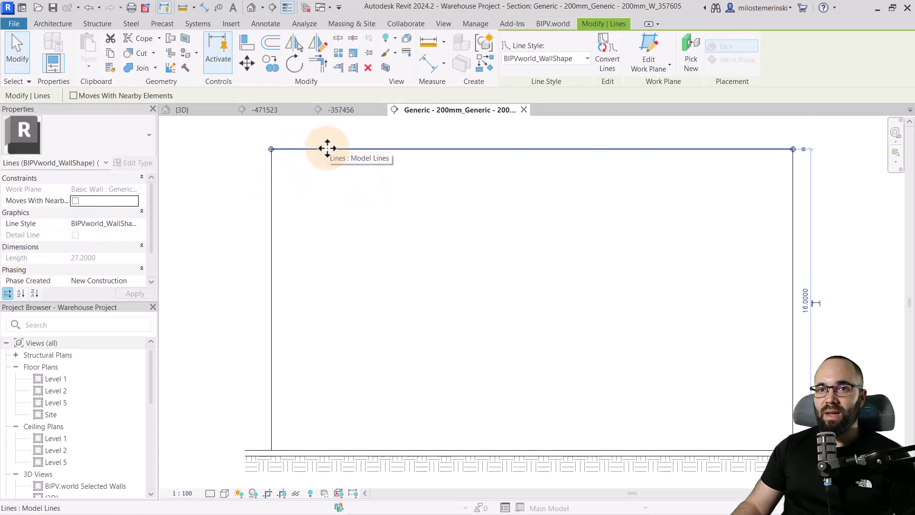
left_click_drag(327, 148, 327, 177)
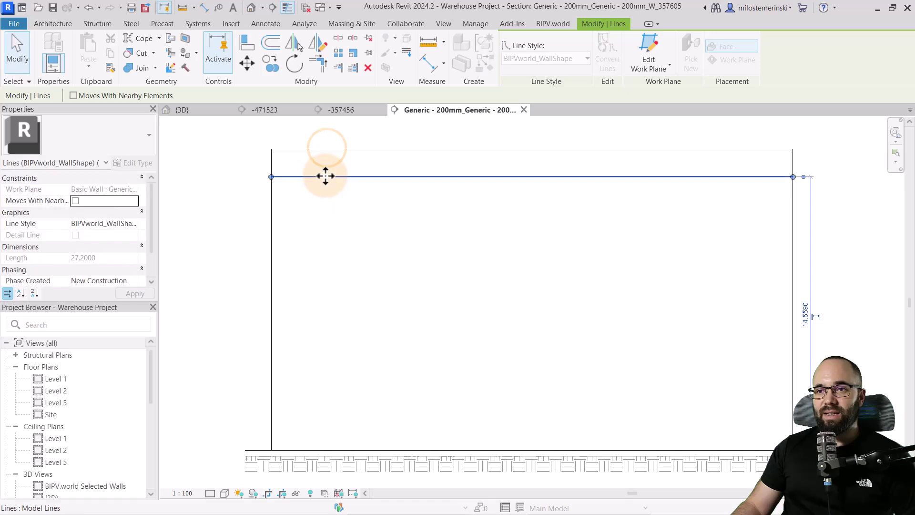
left_click(379, 199)
Move the wall shape's side lines inward to about 23.99 m wide and raise its lower line to about 12.27 m high
left_click_drag(273, 197, 302, 202)
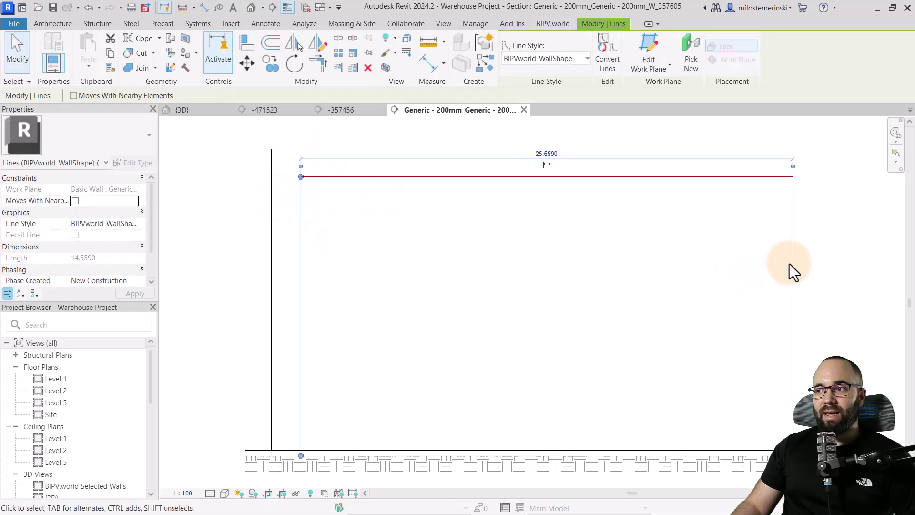
left_click_drag(793, 263, 761, 264)
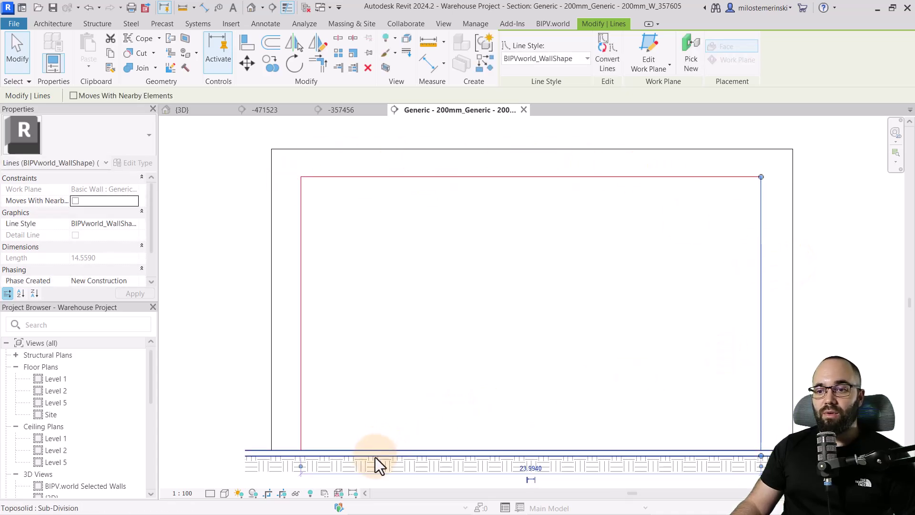
key("Tab")
left_click(339, 456)
left_click_drag(339, 457, 360, 413)
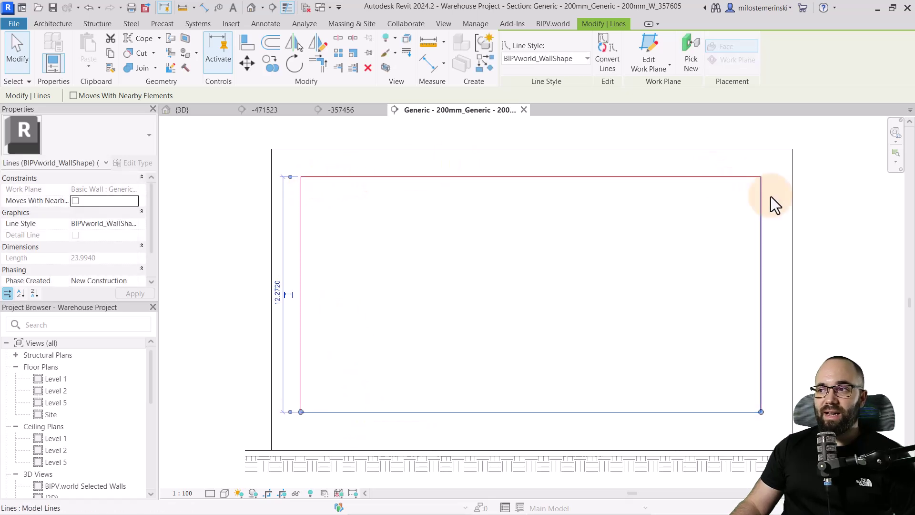
Shift one side line inward to about 23.82 m wide, return to the placement window and generate the automatic grid inside the outline
left_click(463, 297)
left_click_drag(300, 299, 305, 305)
left_click(389, 299)
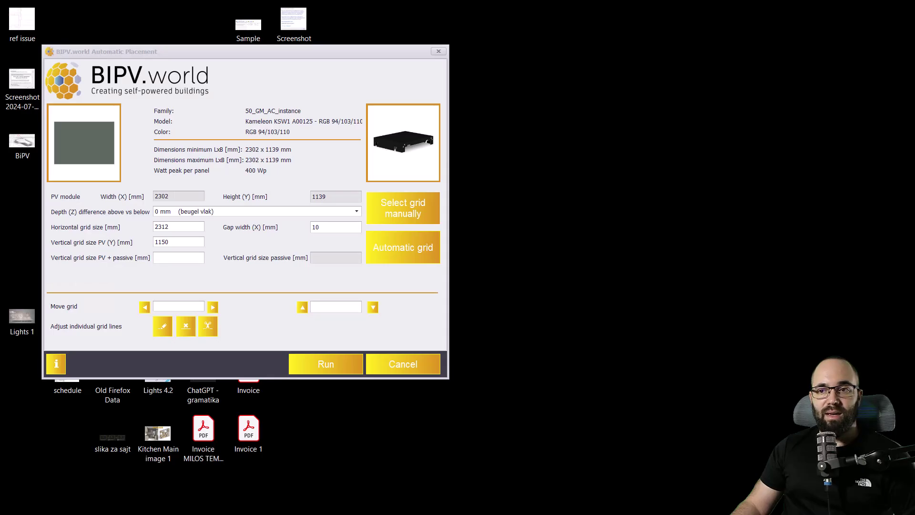
left_click(531, 333)
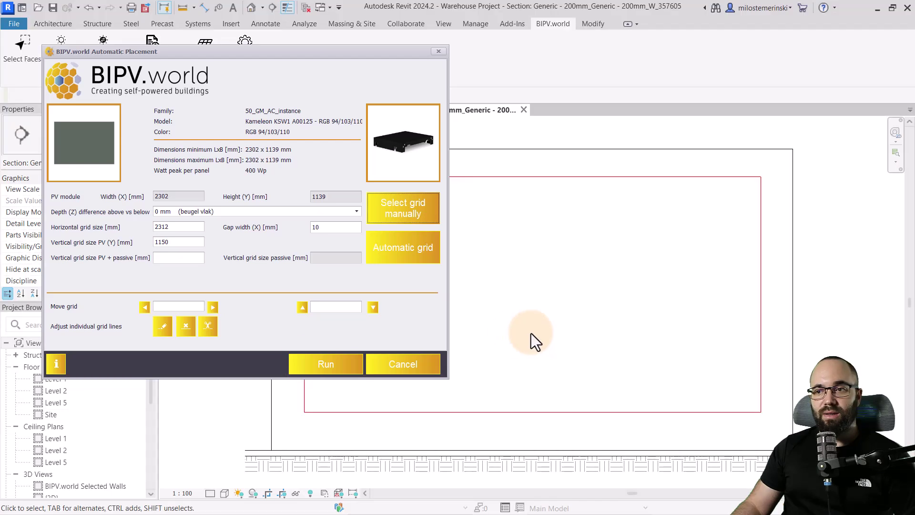
left_click(407, 253)
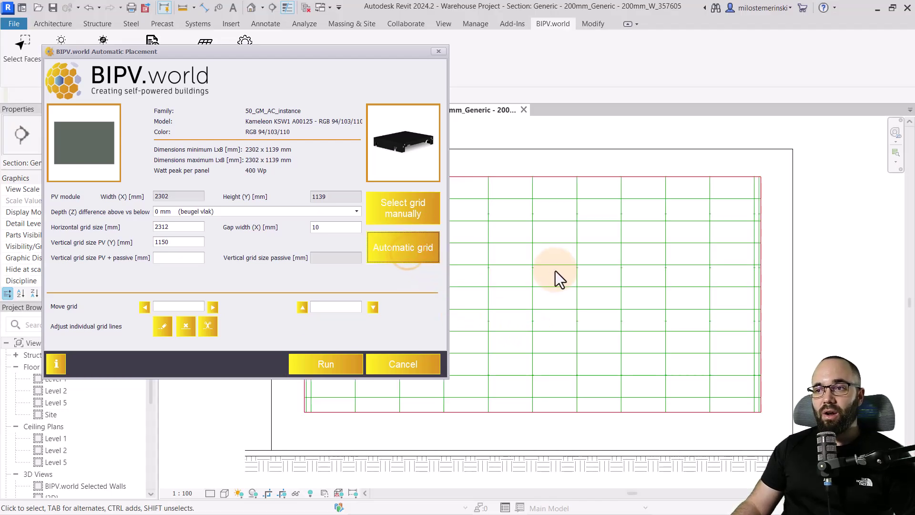
left_click(520, 323)
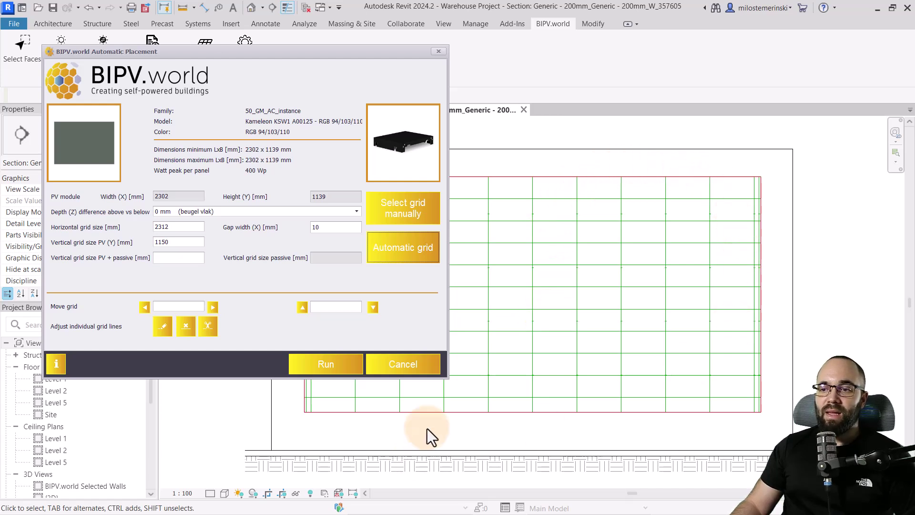
Try moving the lowest grid line up into the grid, and undo that move
key("Escape")
left_click_drag(416, 413, 415, 383)
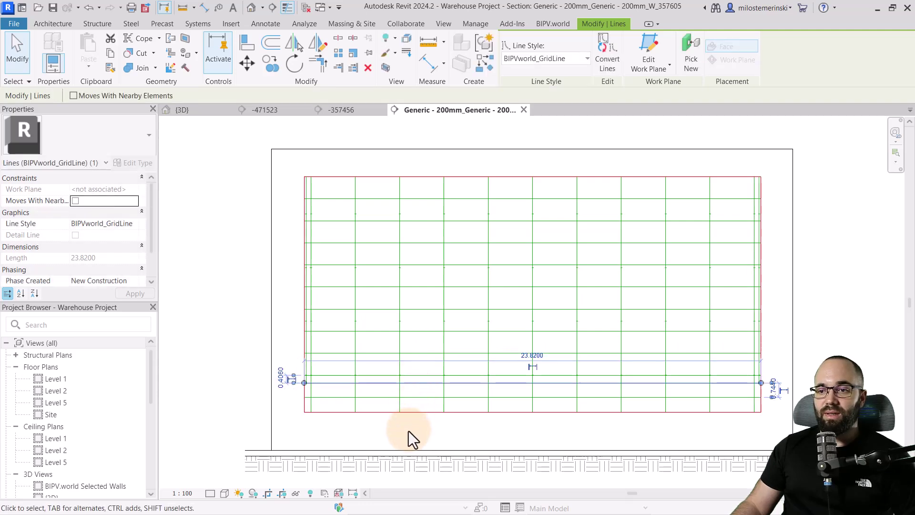
left_click(409, 431)
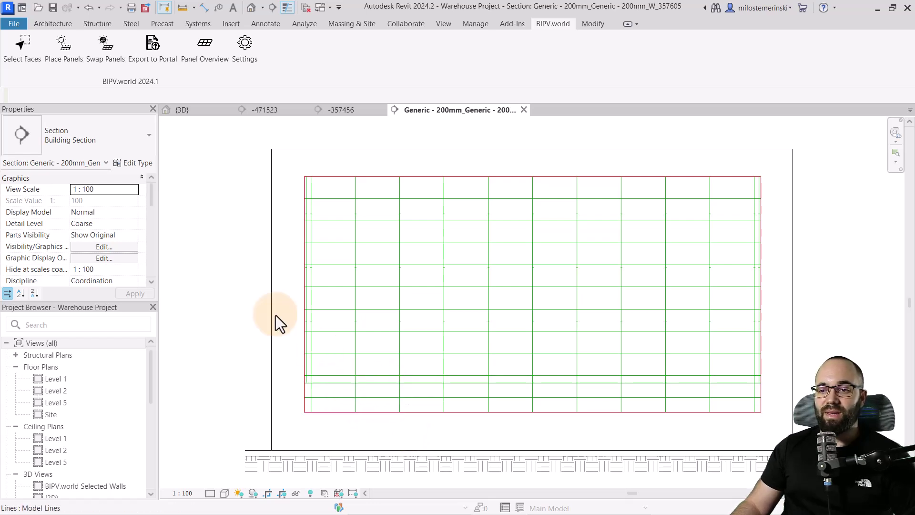
left_click(83, 9)
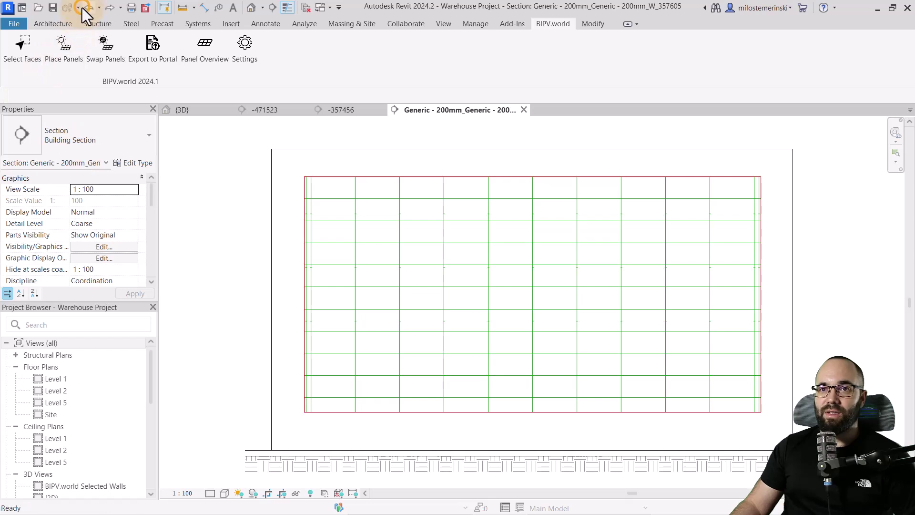
Temporarily hide the lowest grid line and move the wall shape's lower line up into the grid, unjoining the conflicting elements
left_click(416, 414)
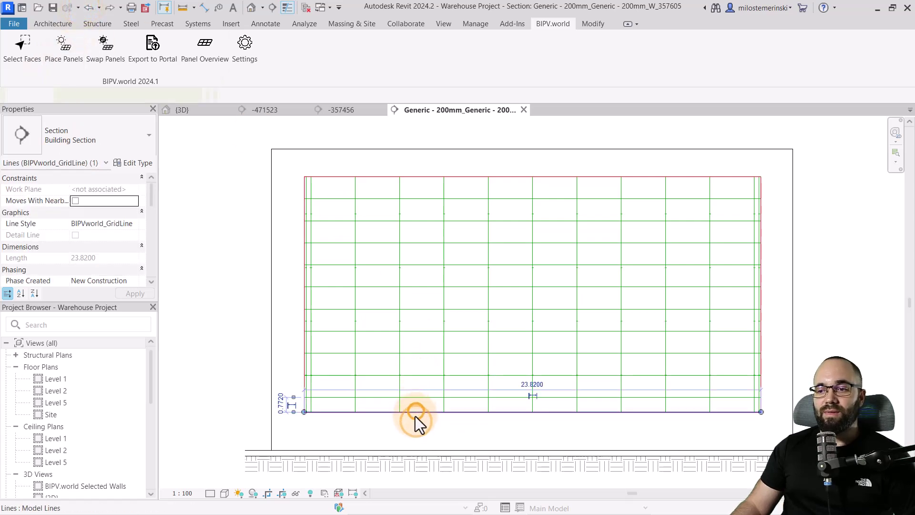
left_click(296, 494)
left_click(342, 463)
left_click_drag(376, 394, 376, 387)
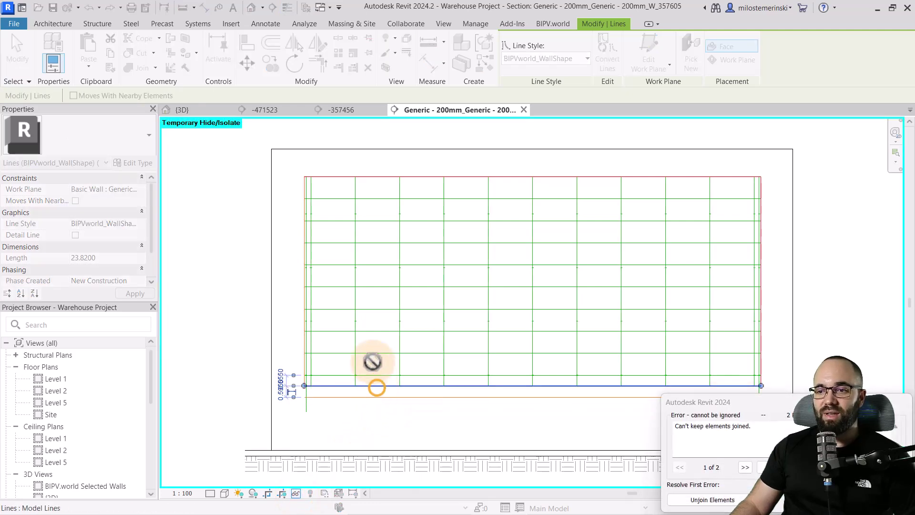
mouse_move(372, 362)
left_mouse_down()
mouse_move(377, 387)
mouse_move(377, 366)
left_mouse_up()
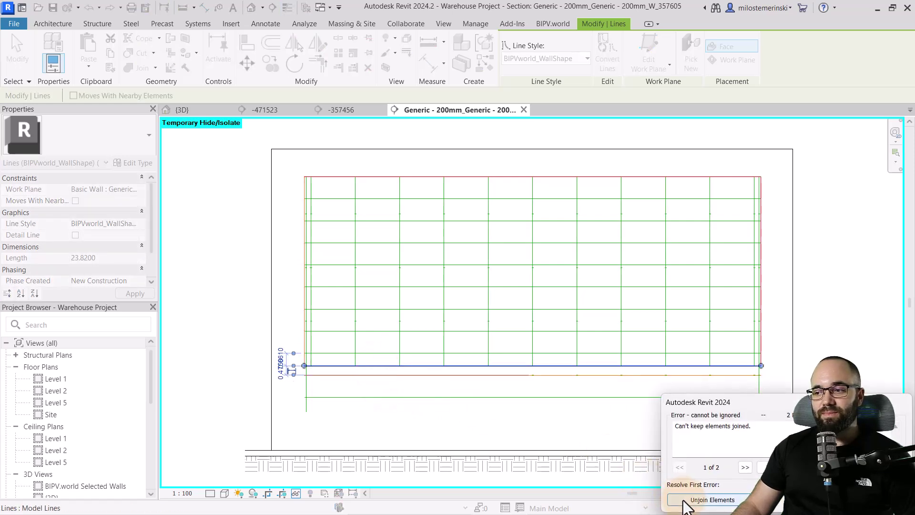
left_click(686, 500)
Replace the existing grid with a new automatic grid inside the shortened wall outline and run the panel placement
left_click(329, 413)
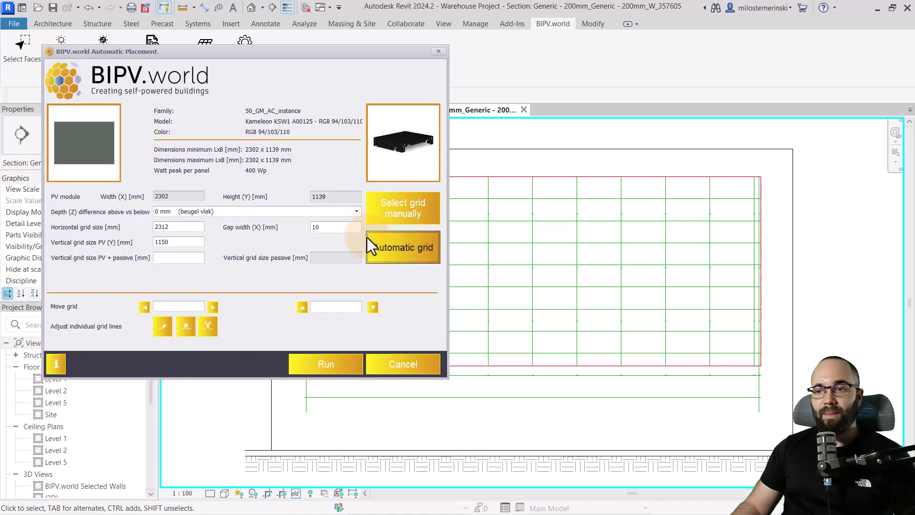
left_click(405, 255)
left_click(404, 255)
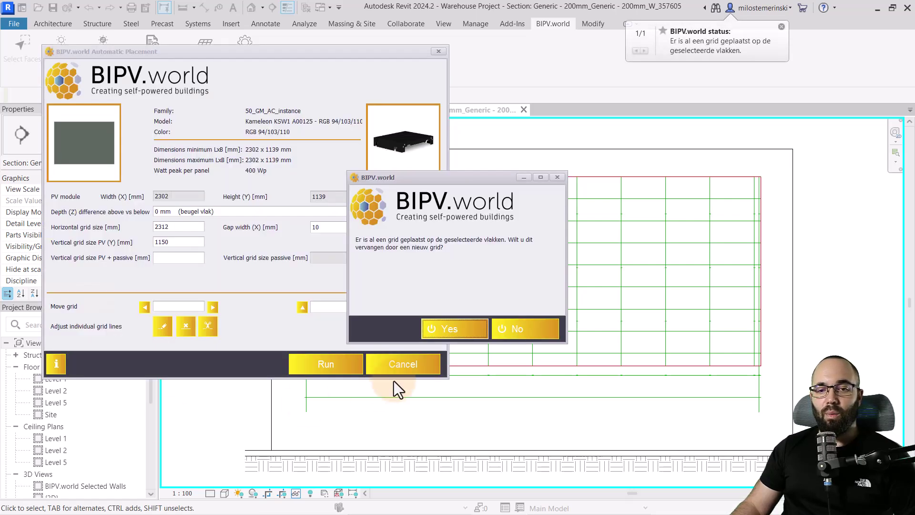
left_click(453, 328)
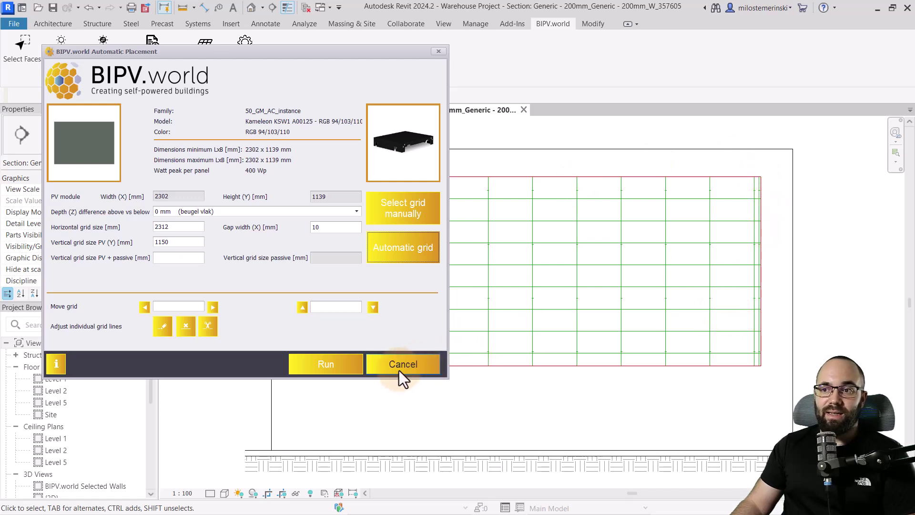
left_click(318, 364)
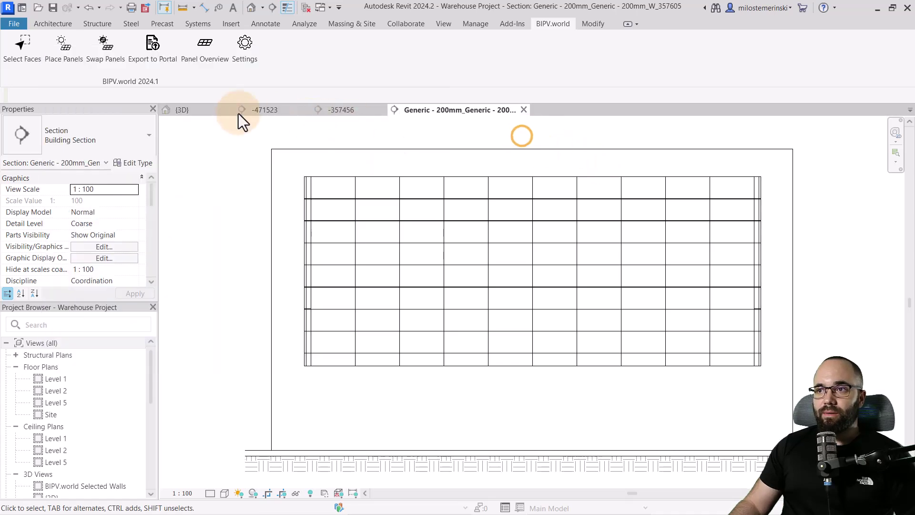
Switch to the 3D view showing the panelled end wall and set its visual style to Hidden Line
left_click(207, 110)
scroll(706, 428, "down", 2)
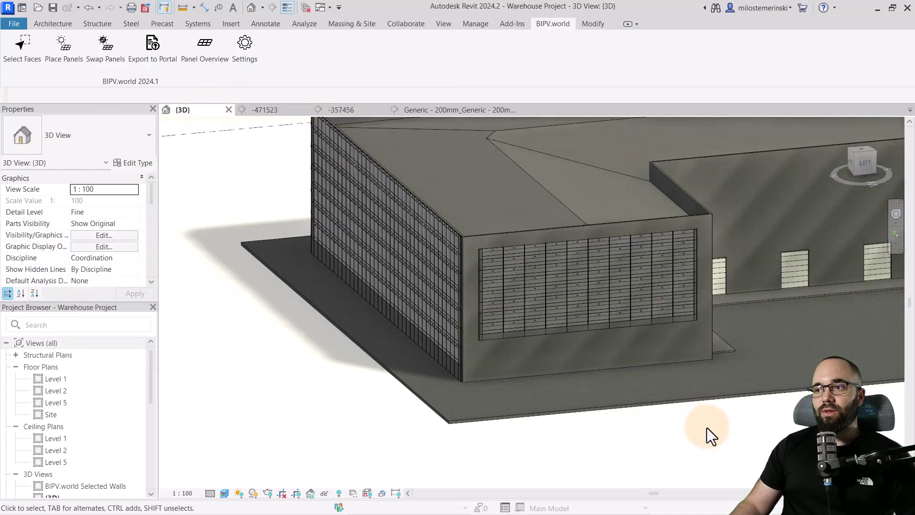
middle_click_drag(697, 422, 348, 266, "shift")
scroll(409, 298, "up", 3)
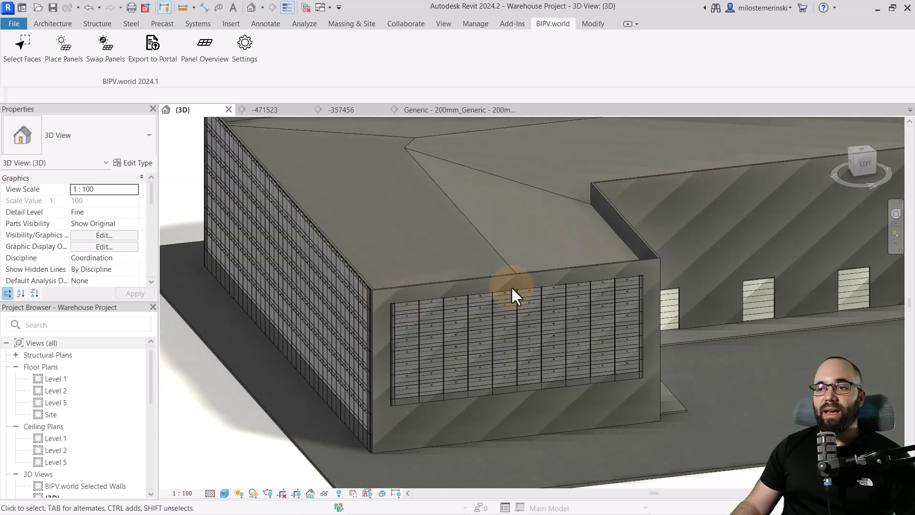
left_click(225, 493)
left_click(250, 436)
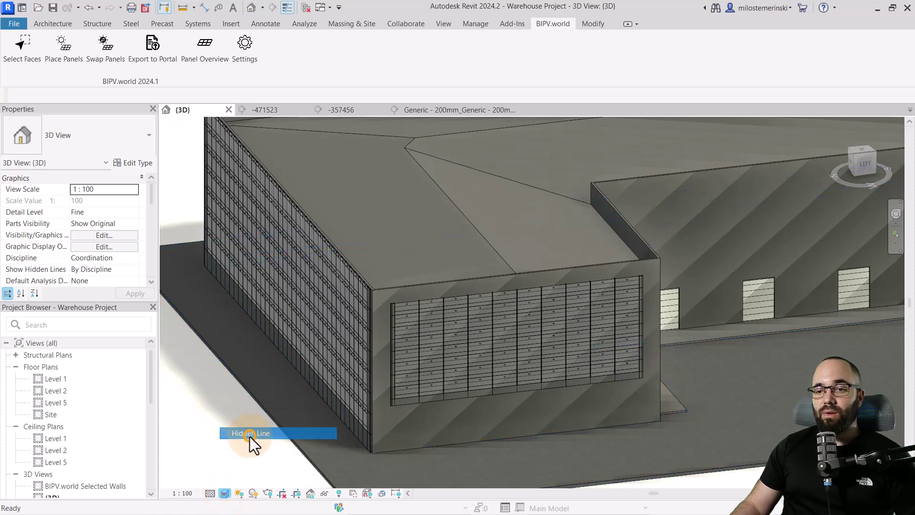
Examine the custom panel area on the end wall and the fully panelled walls from several sides of the warehouse
scroll(629, 362, "up", 3)
mouse_move(702, 370)
middle_mouse_down("shift")
mouse_move(671, 399)
mouse_move(695, 378)
middle_mouse_up("shift")
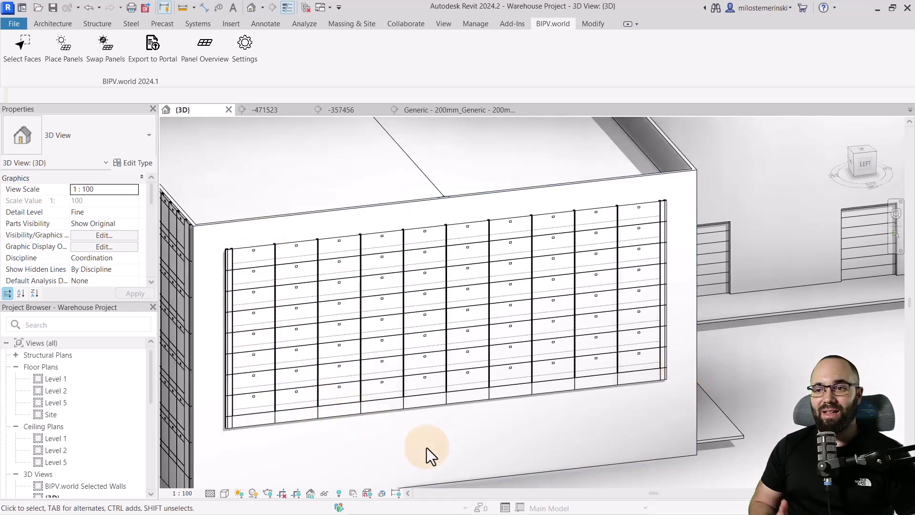
scroll(431, 450, "down", 3)
scroll(481, 372, "down", 5)
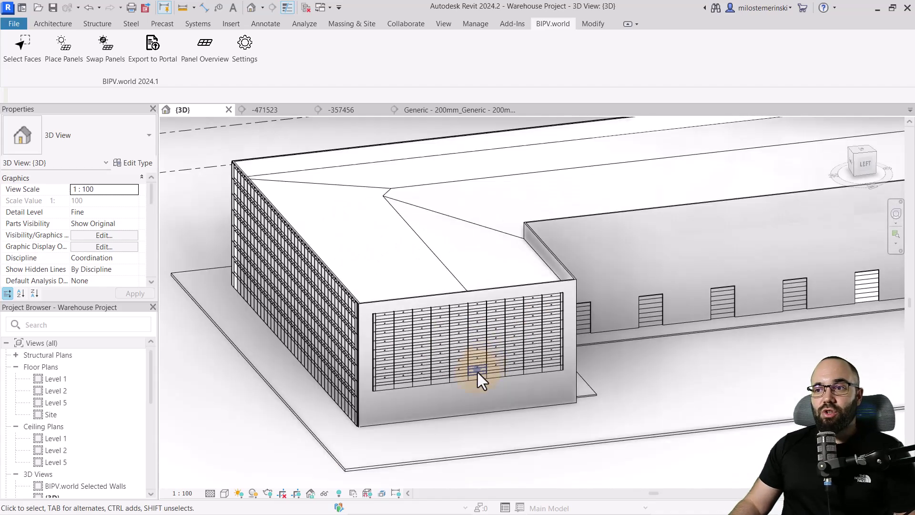
middle_click_drag(544, 440, 401, 405, "shift")
scroll(401, 405, "up", 1)
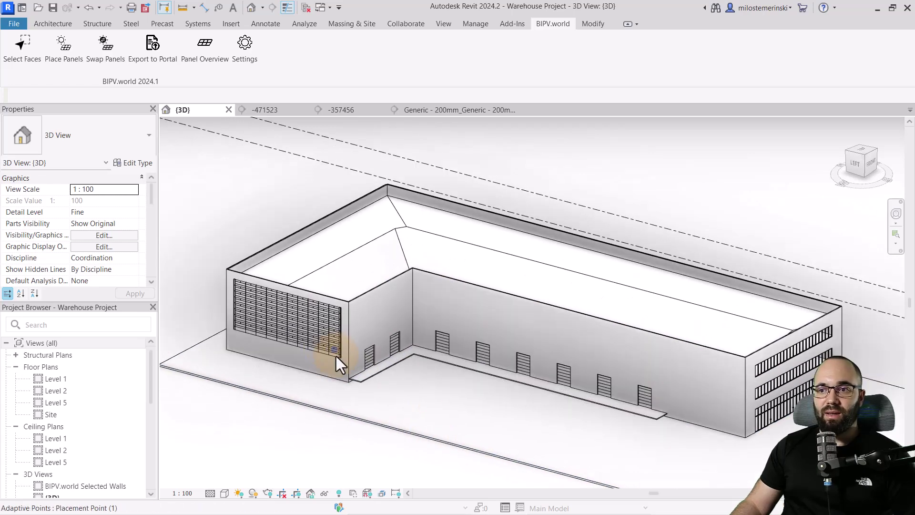
middle_click_drag(345, 383, 384, 416, "shift")
scroll(295, 345, "up", 2)
middle_click_drag(296, 345, 292, 372)
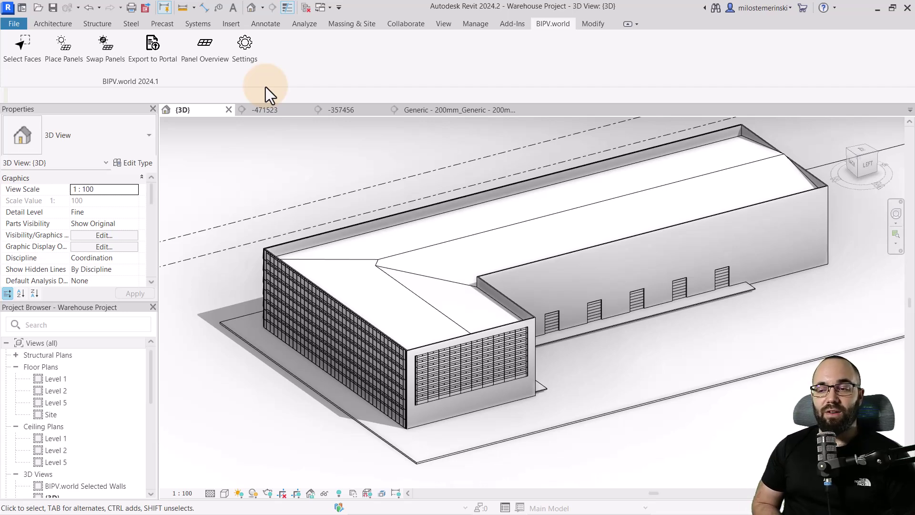
scroll(388, 379, "up", 8)
scroll(345, 285, "down", 8)
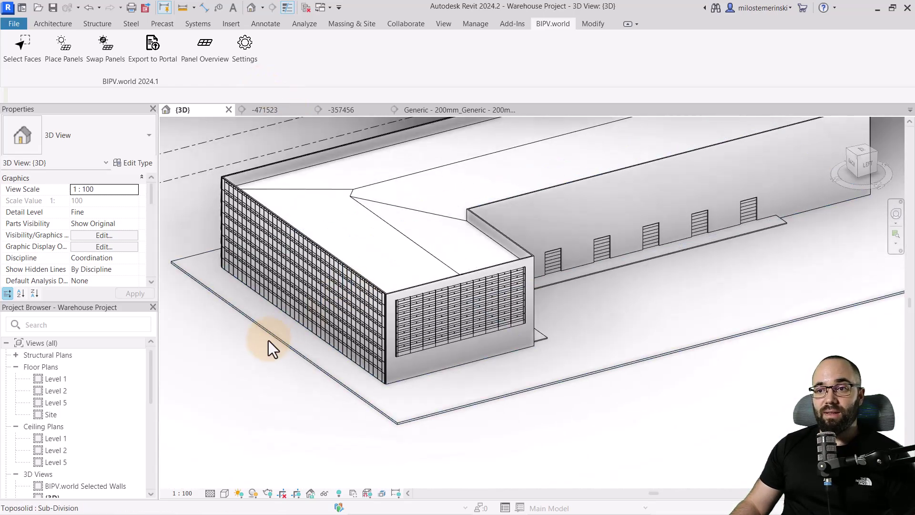
middle_click_drag(266, 348, 478, 373, "shift")
scroll(729, 218, "up", 6)
scroll(529, 267, "down", 7)
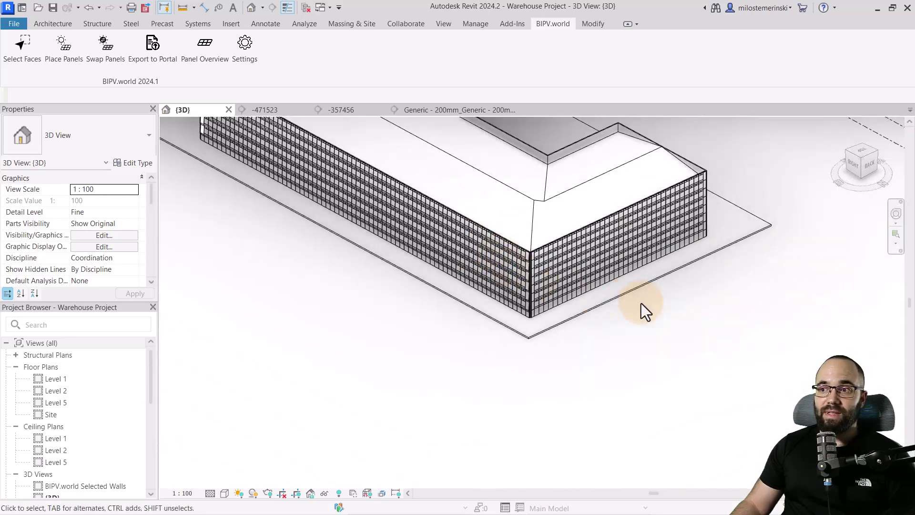
middle_click_drag(664, 310, 468, 312, "shift")
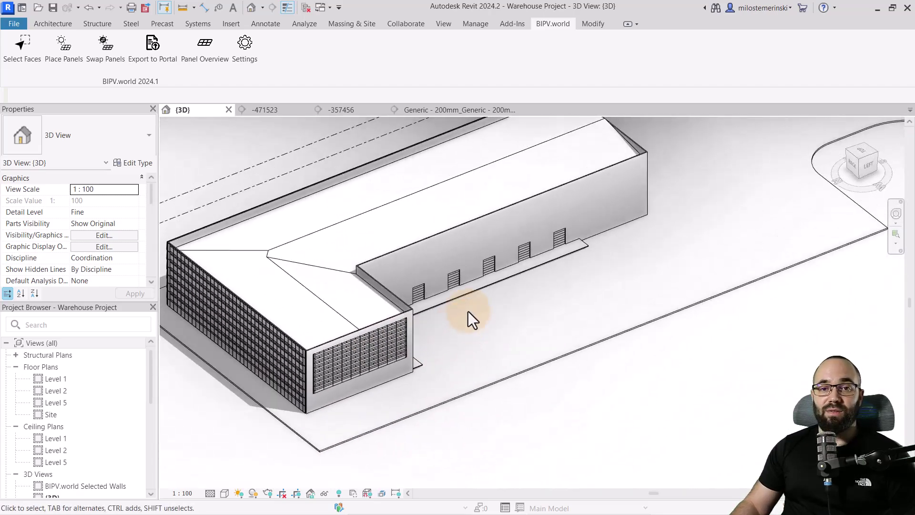